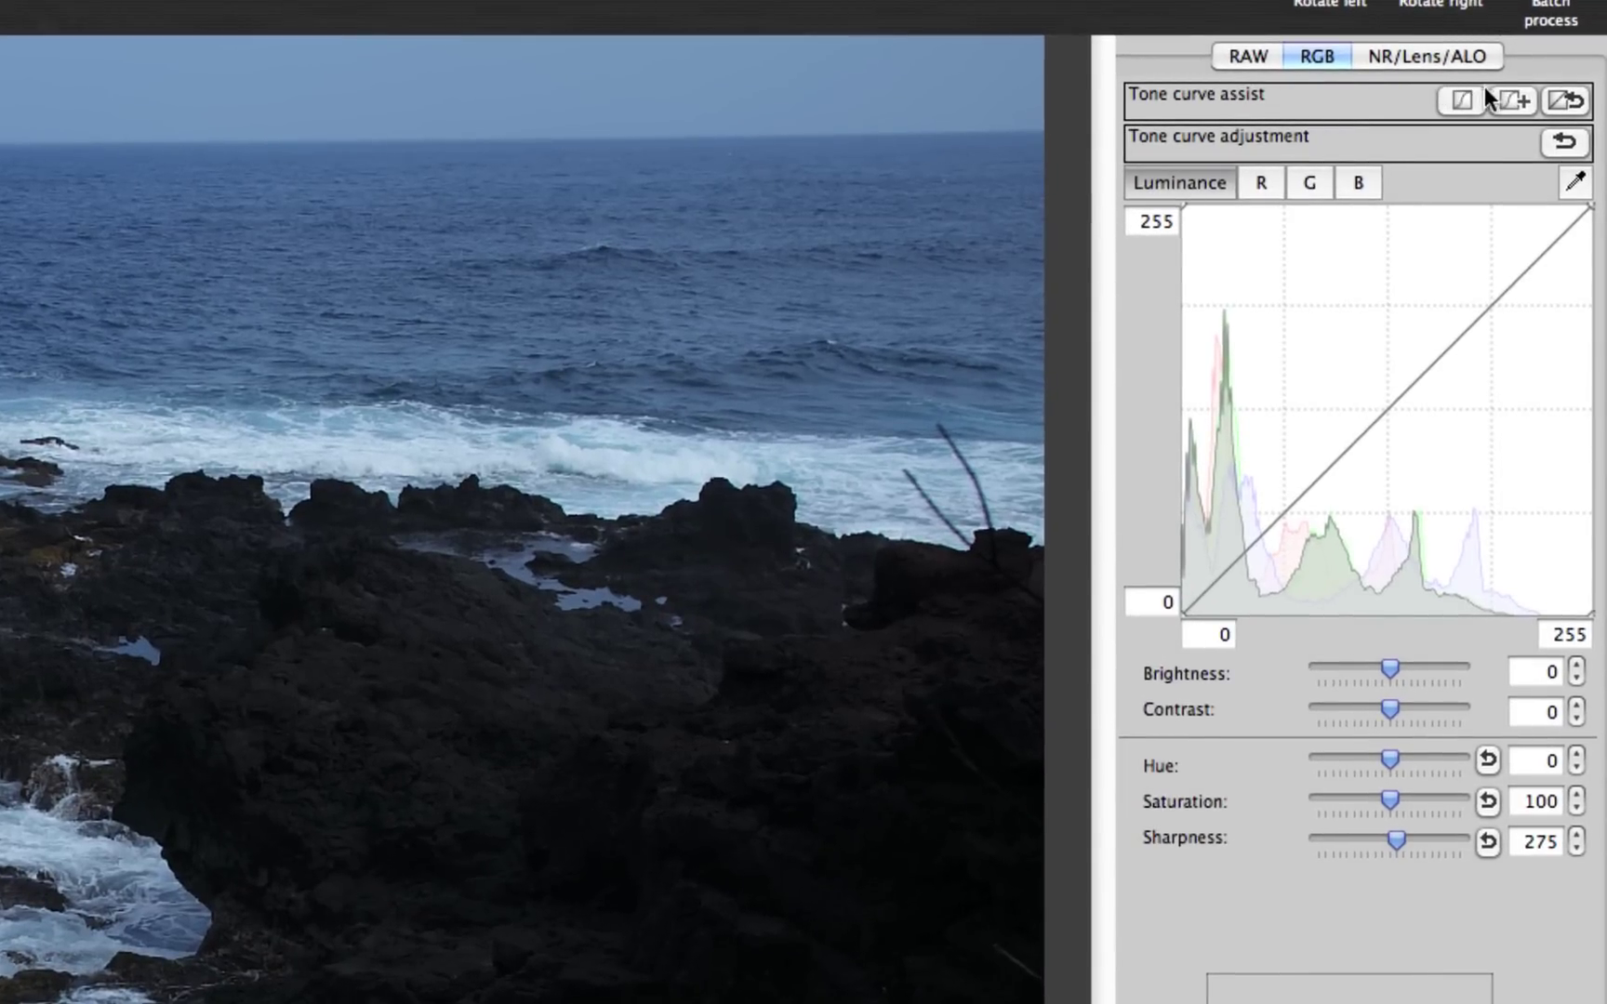
# Apply the automatic luminance tone curve, then adjust three of its points to refine the brightening
pyautogui.click(1528, 94)
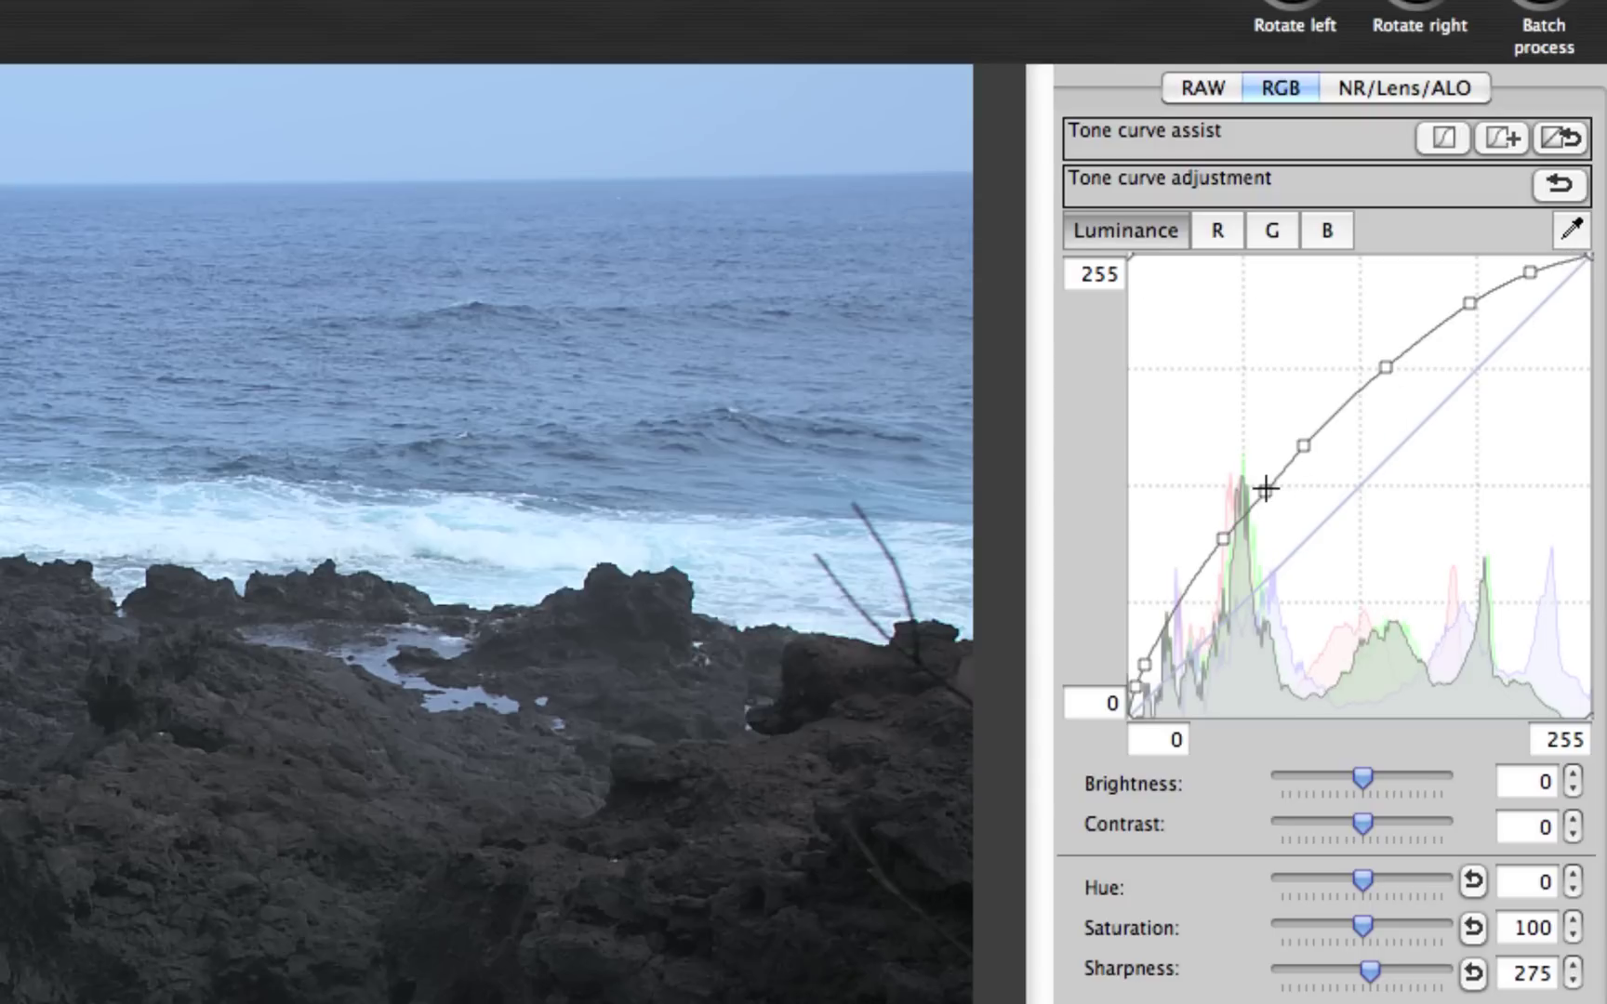
pyautogui.moveTo(1264, 489); pyautogui.dragTo(1263, 488)
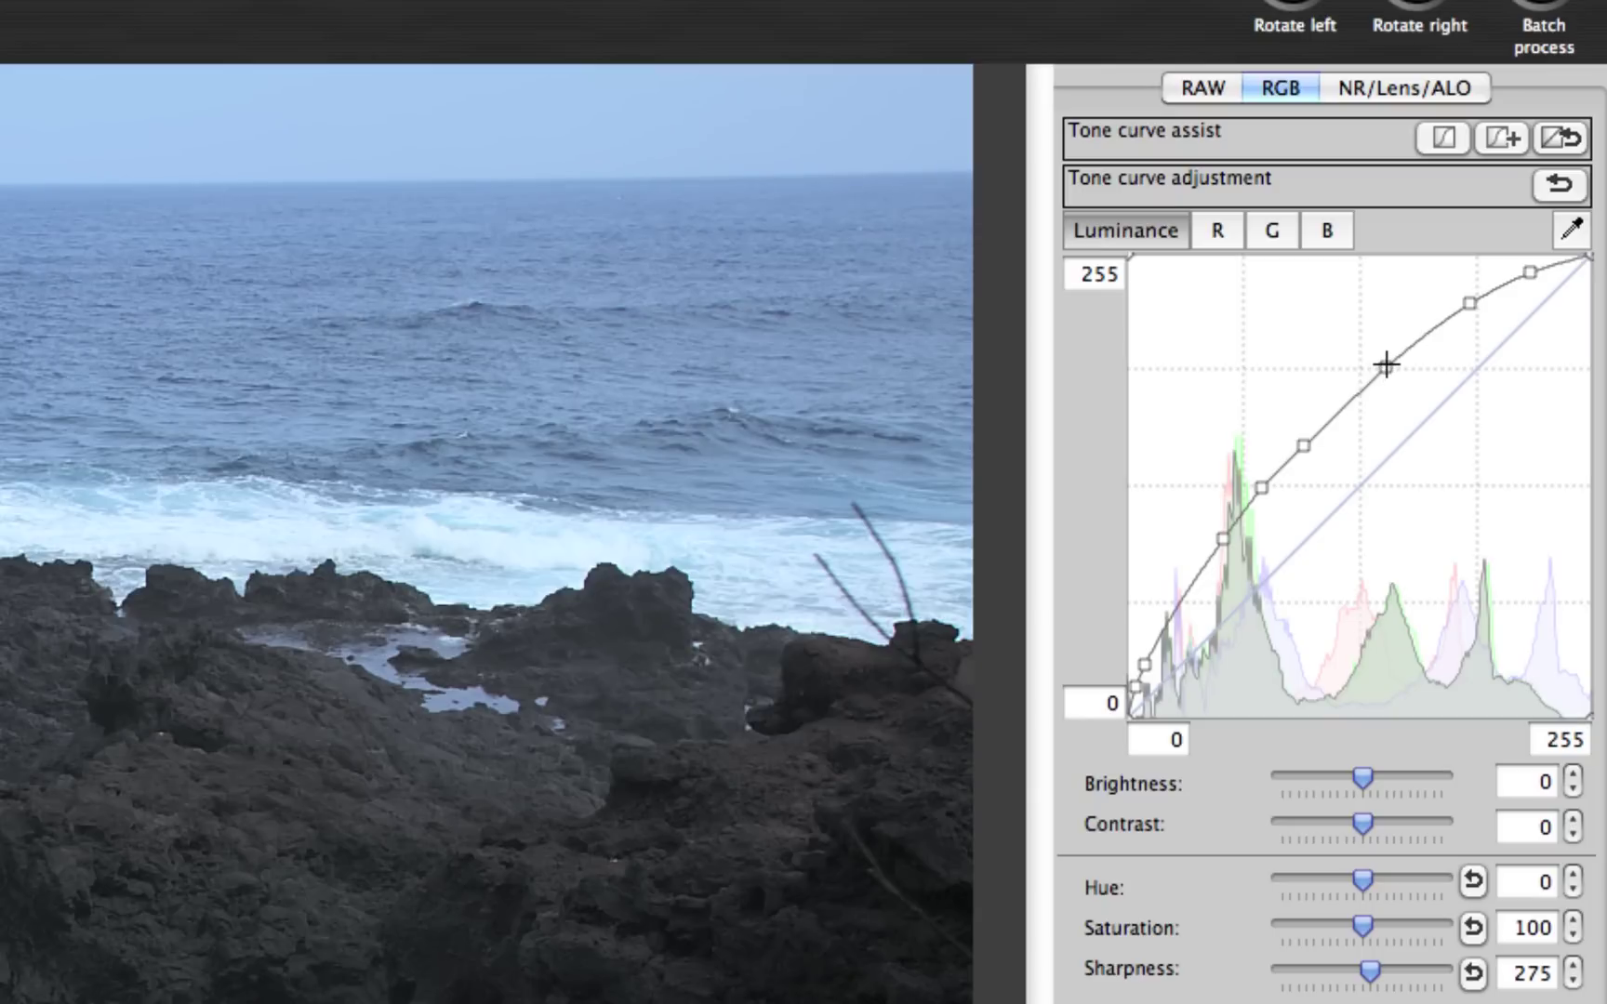
pyautogui.moveTo(1386, 365)
pyautogui.mouseDown()
pyautogui.moveTo(1418, 389)
pyautogui.moveTo(1396, 362)
pyautogui.mouseUp()
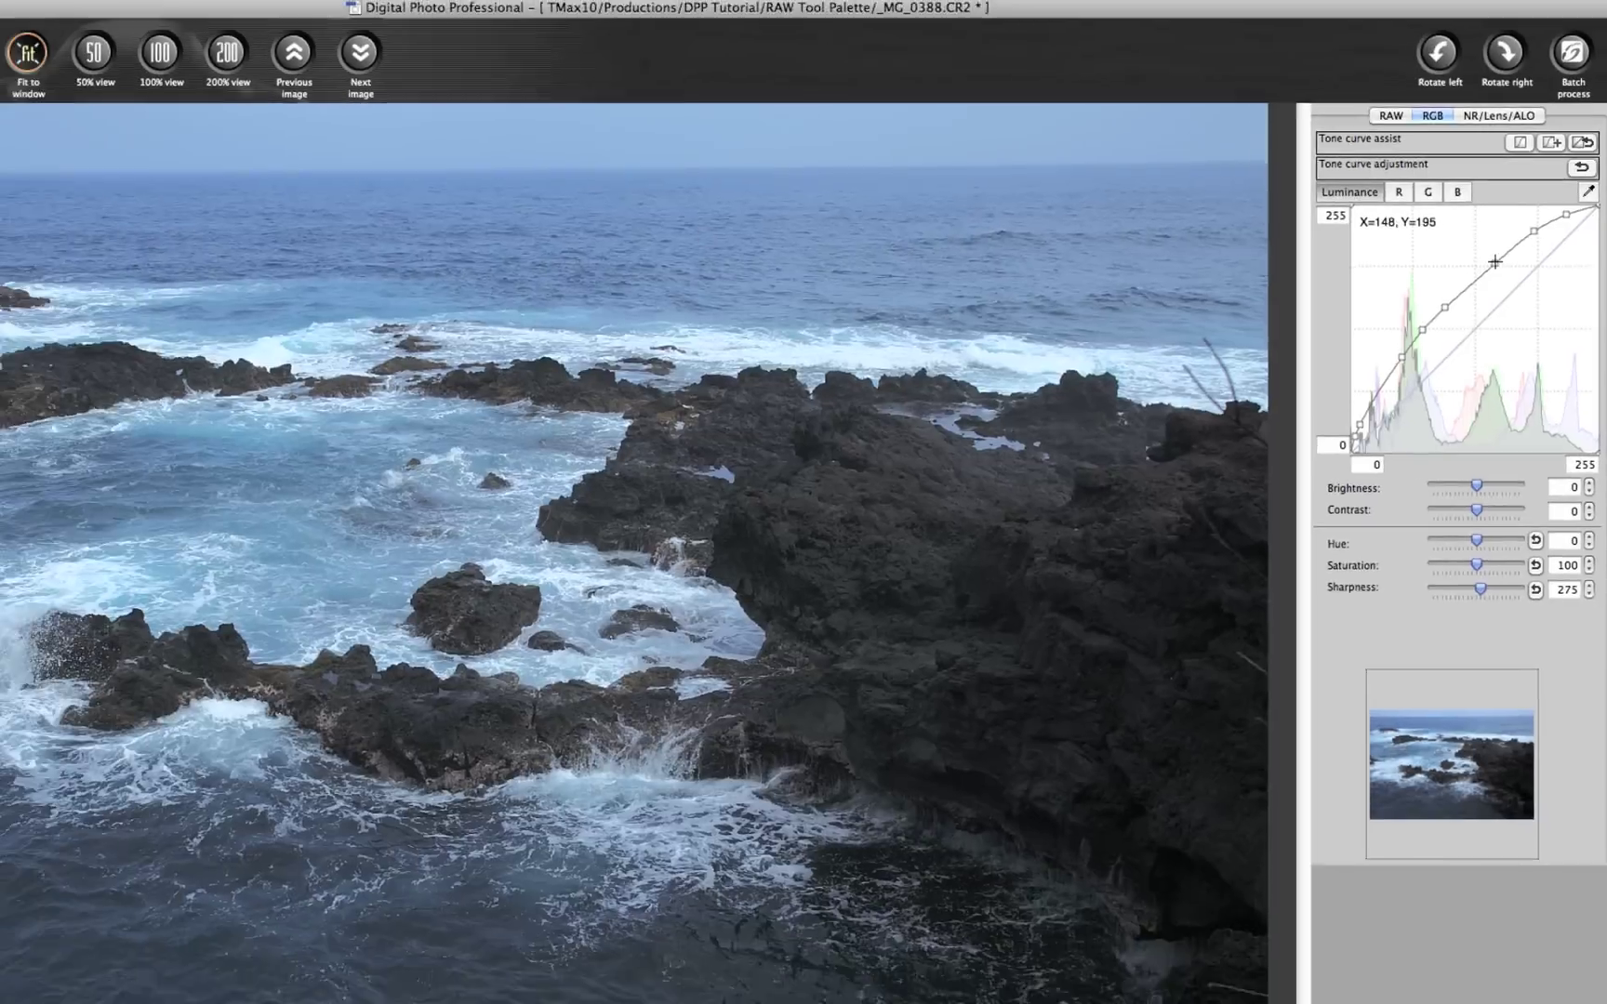
pyautogui.moveTo(1495, 263); pyautogui.dragTo(1494, 262)
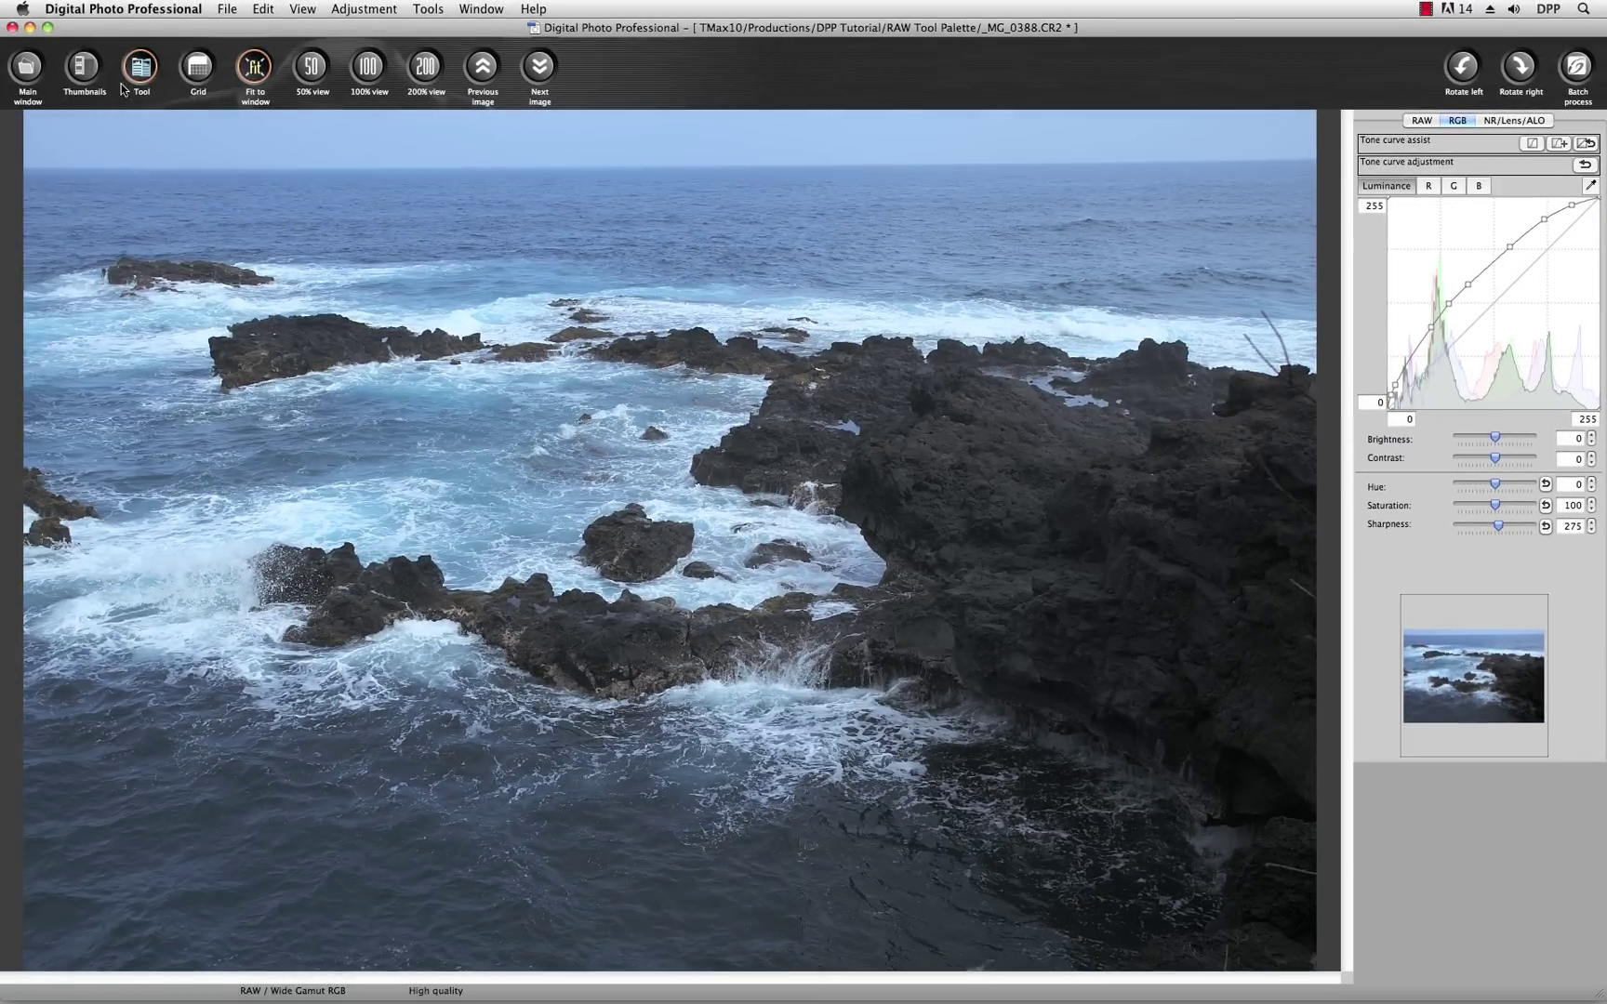
pyautogui.click(145, 11)
pyautogui.click(144, 53)
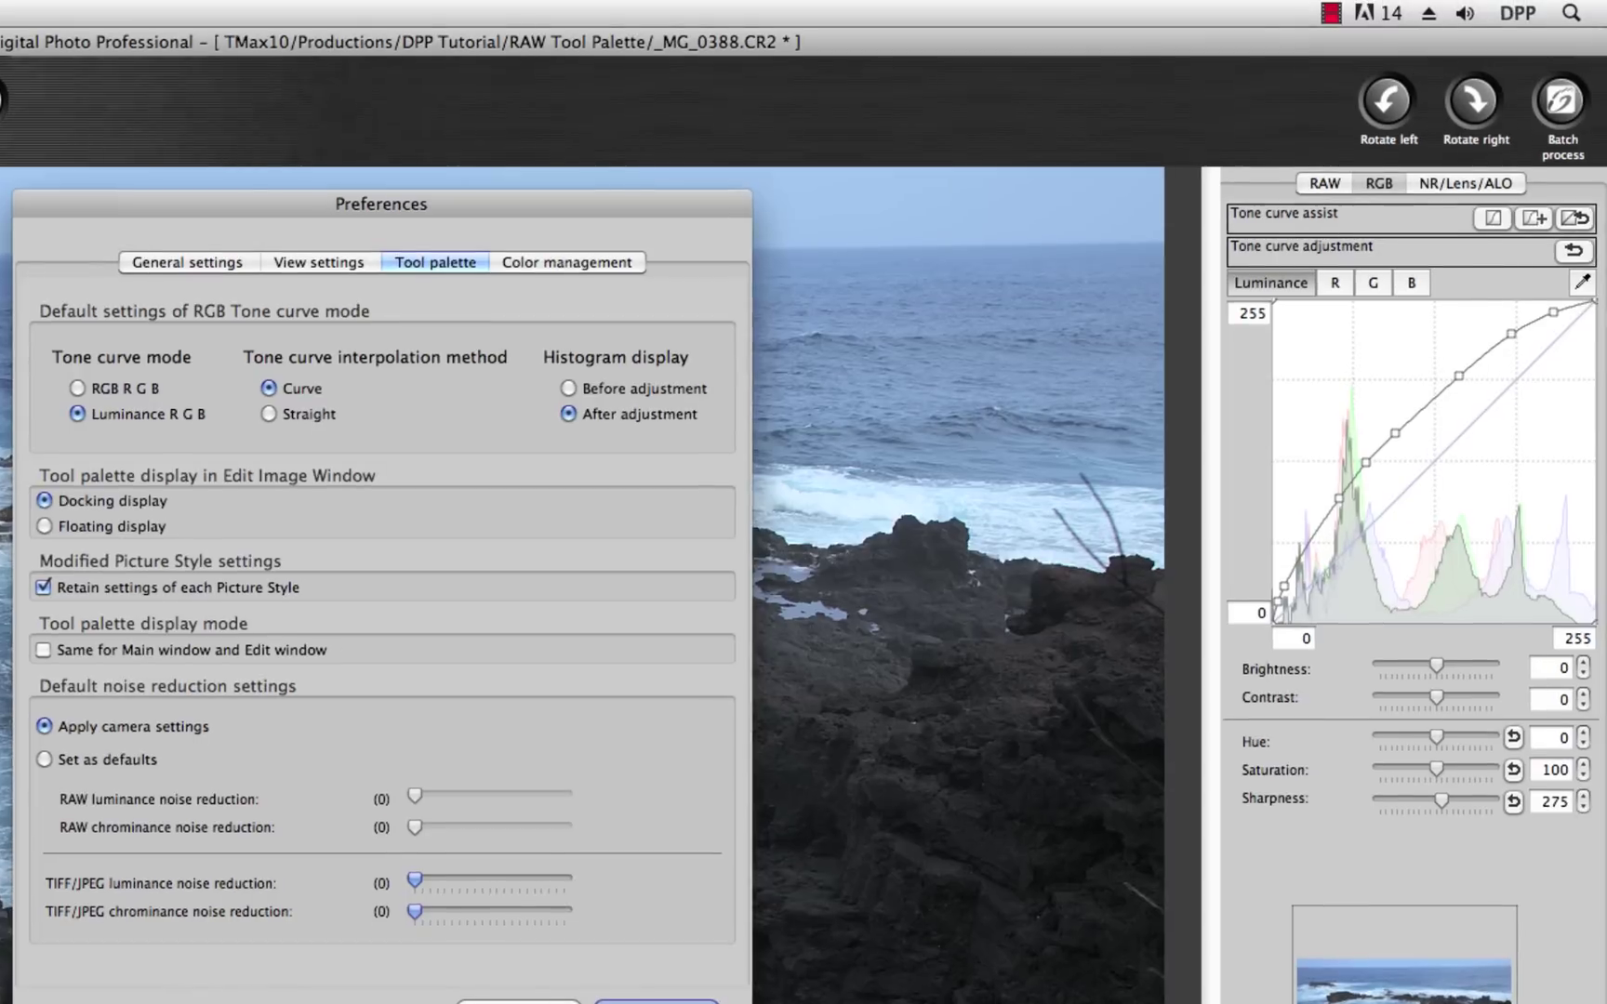
pyautogui.click(824, 973)
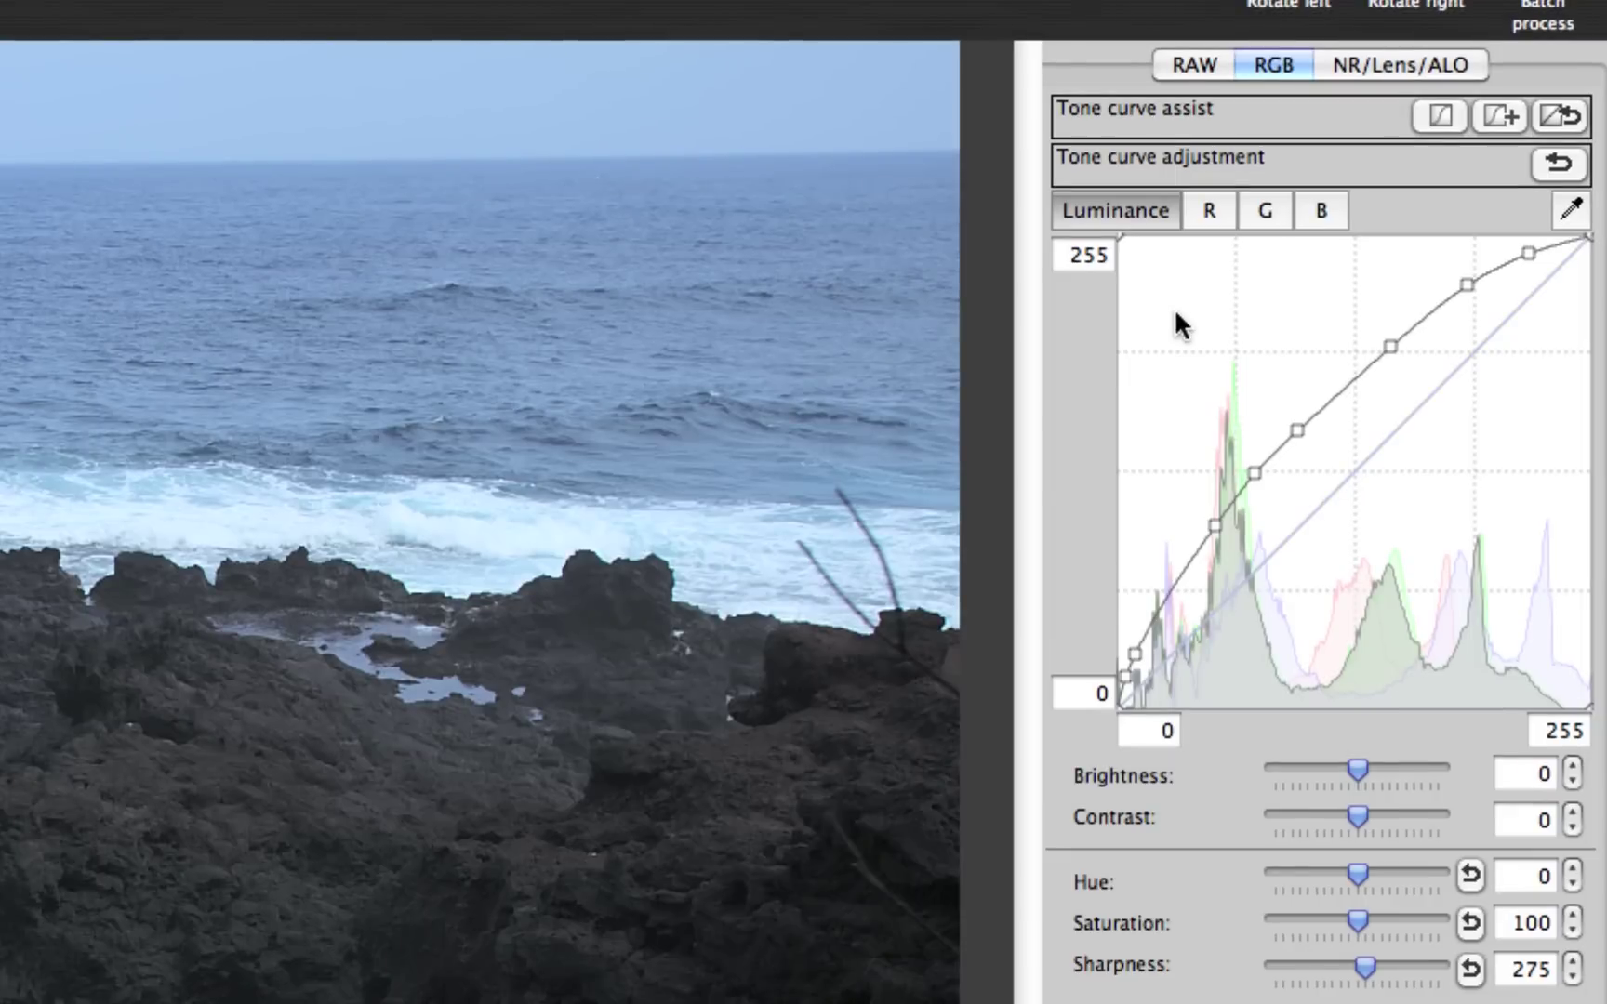
# Bend the red, green and blue channel curves, then reset every tone curve to a straight line
pyautogui.click(1209, 210)
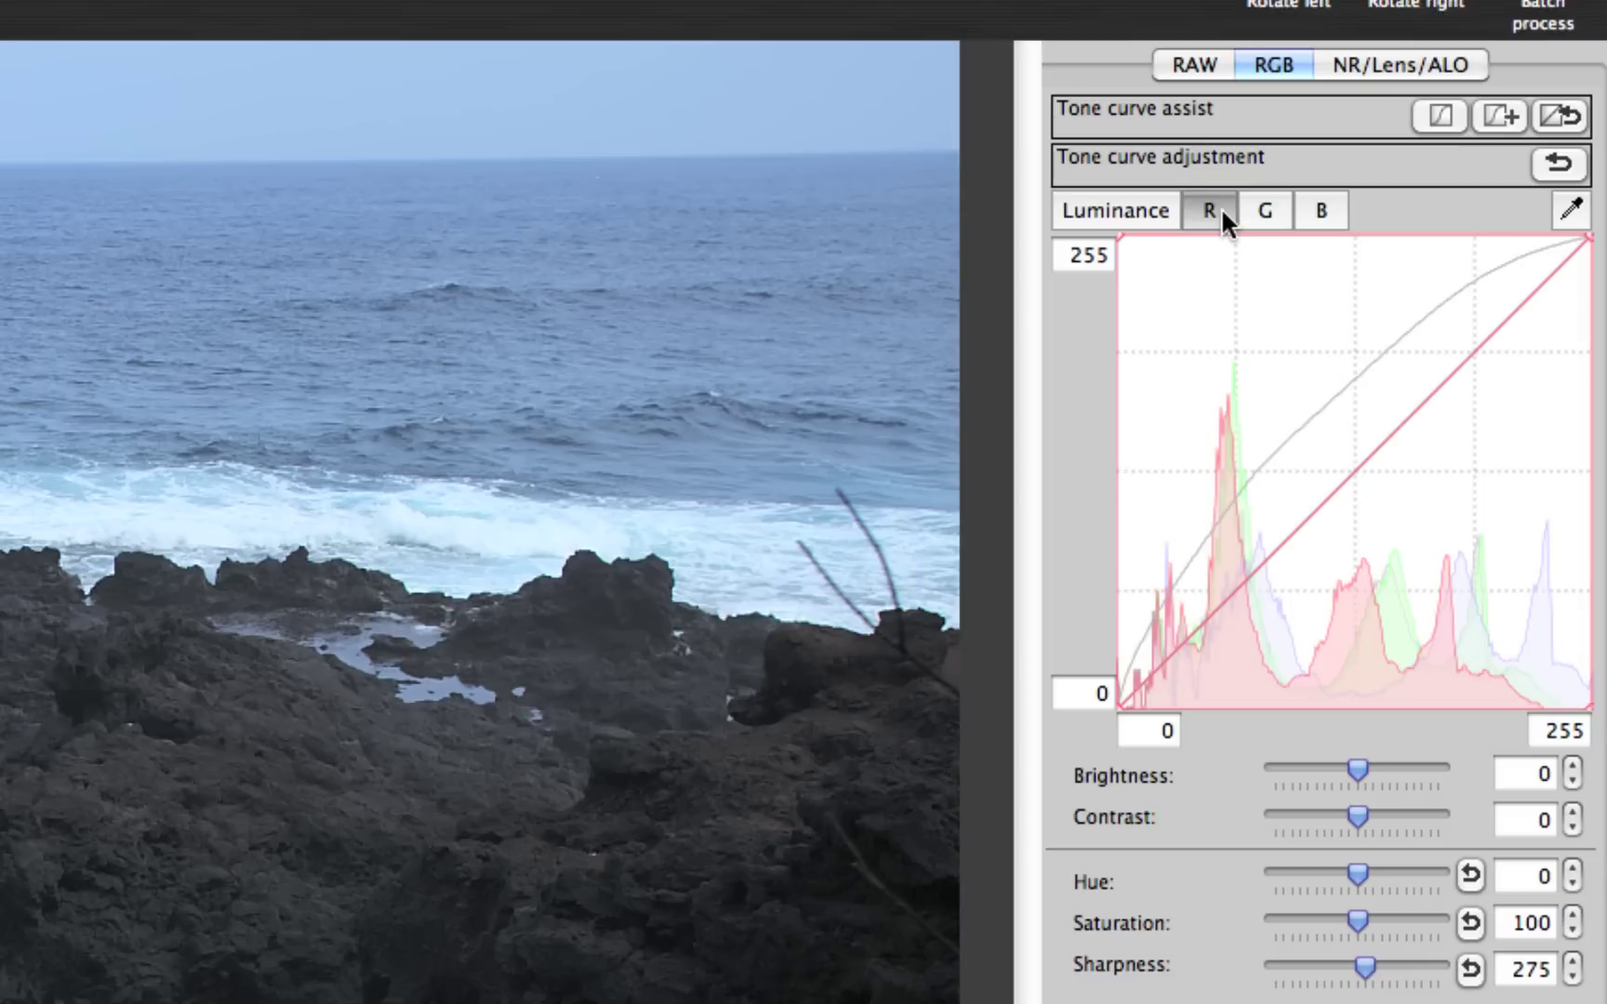
pyautogui.moveTo(1402, 424); pyautogui.dragTo(1368, 401)
pyautogui.click(1259, 203)
pyautogui.click(1307, 214)
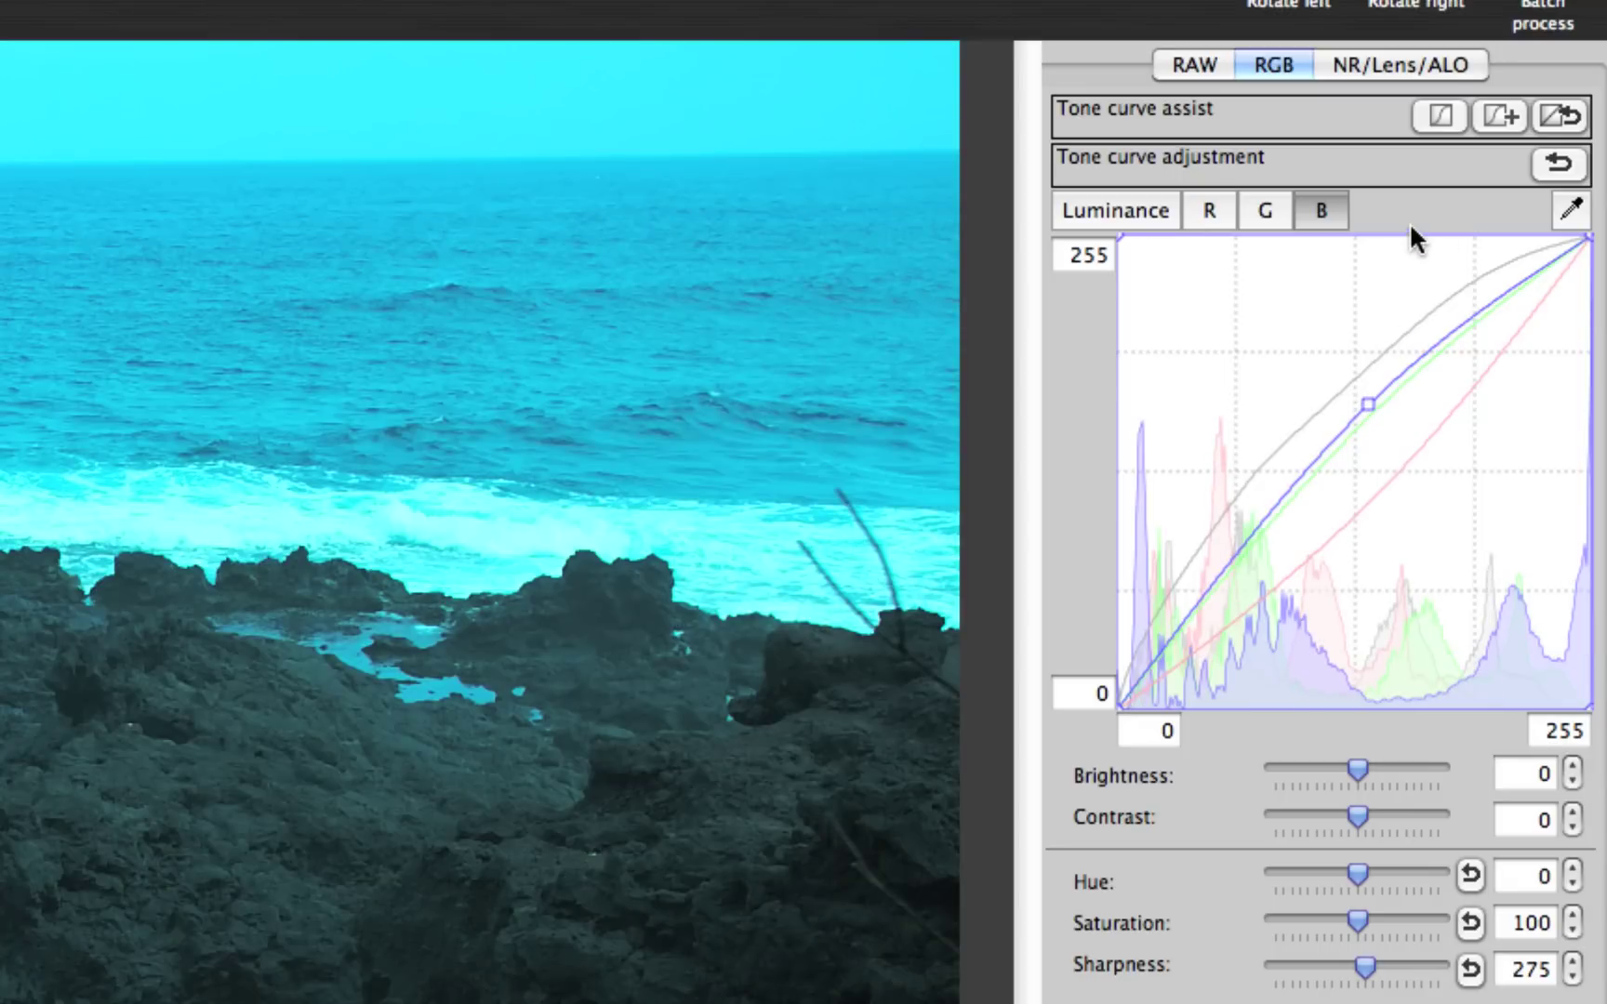
pyautogui.click(1569, 120)
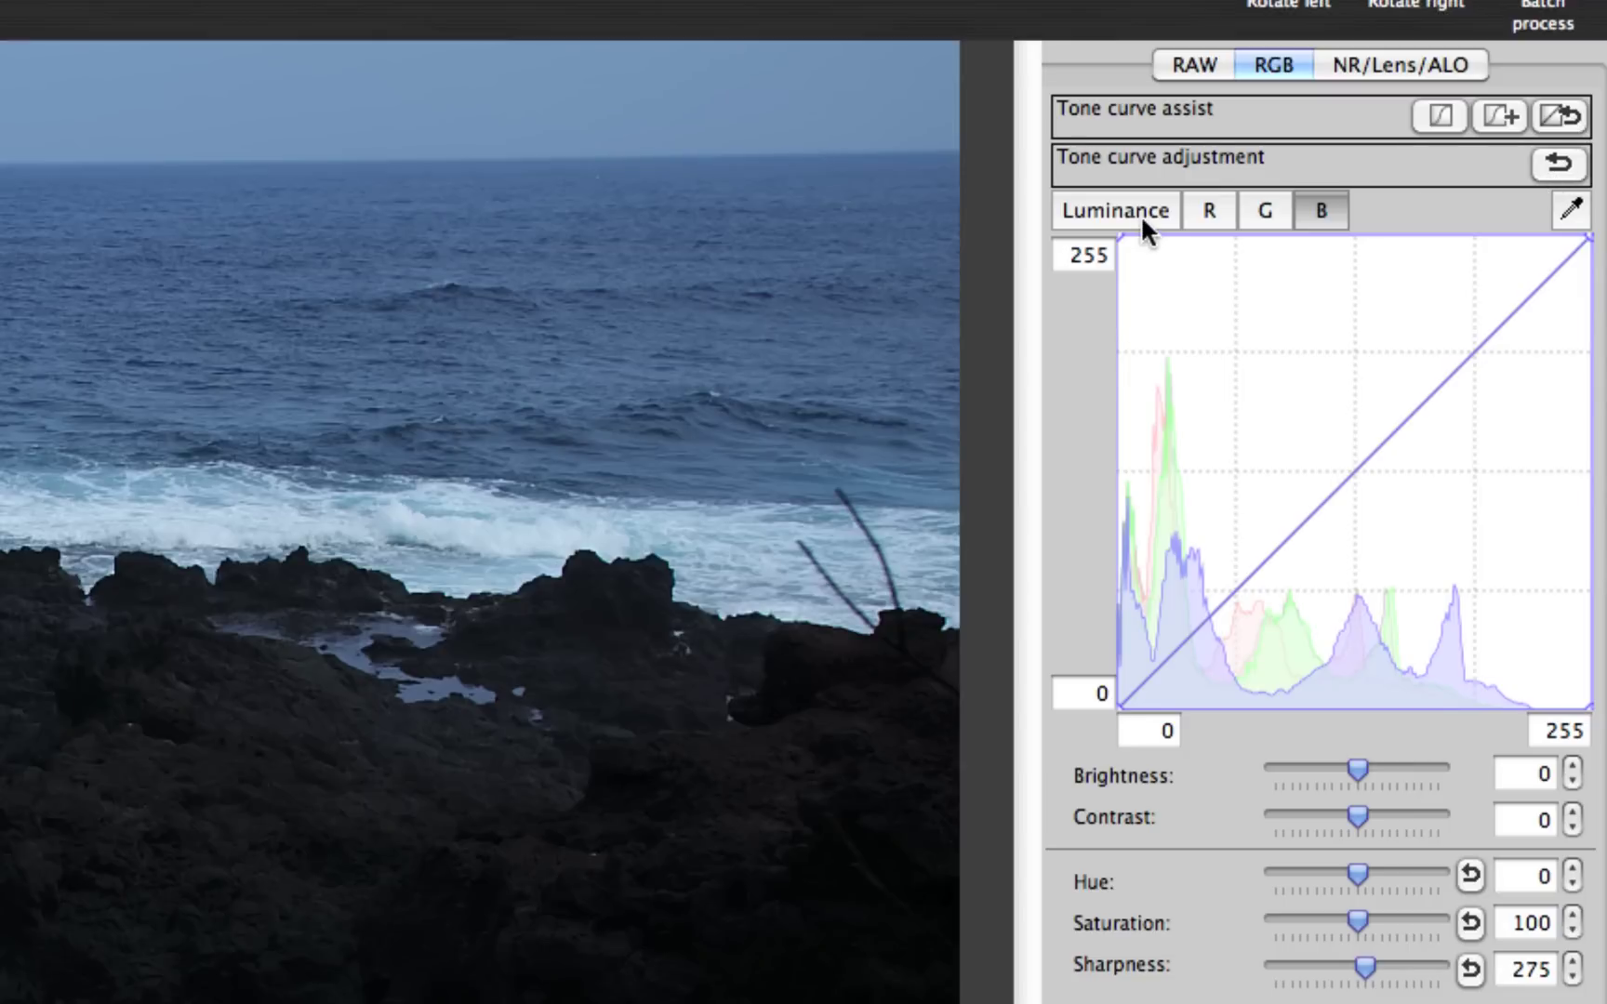
# On the luminance curve, lift a highlight point up-left and raise a shadow point to brighten the seascape
pyautogui.click(1139, 212)
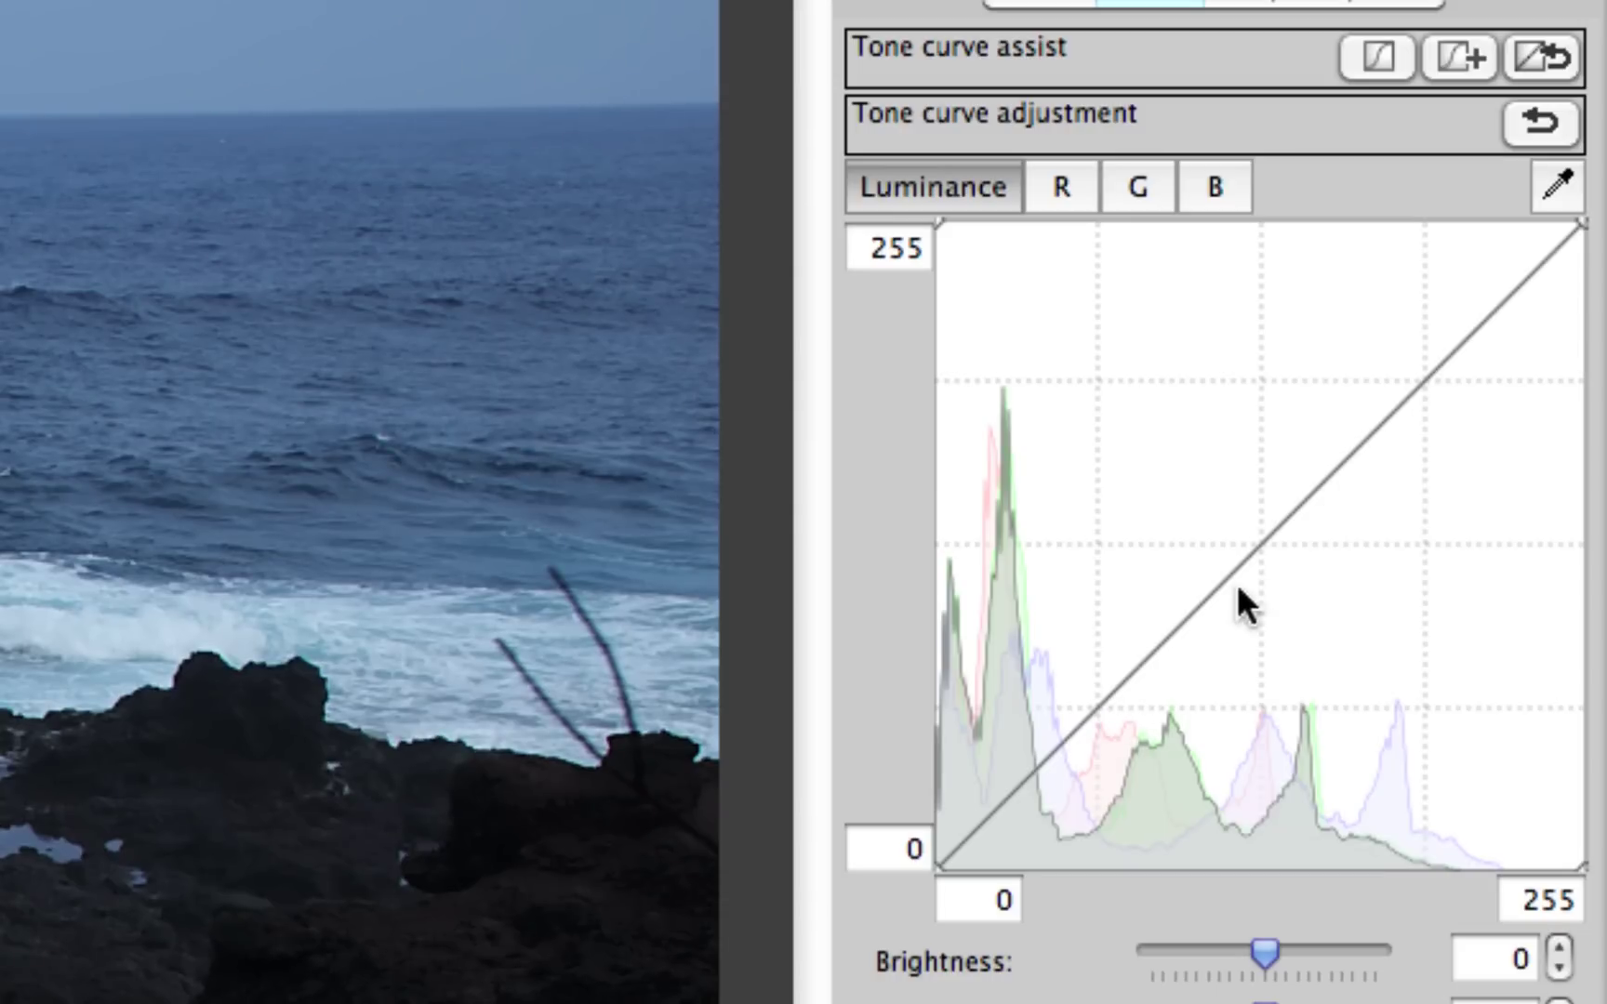
pyautogui.click(1424, 382)
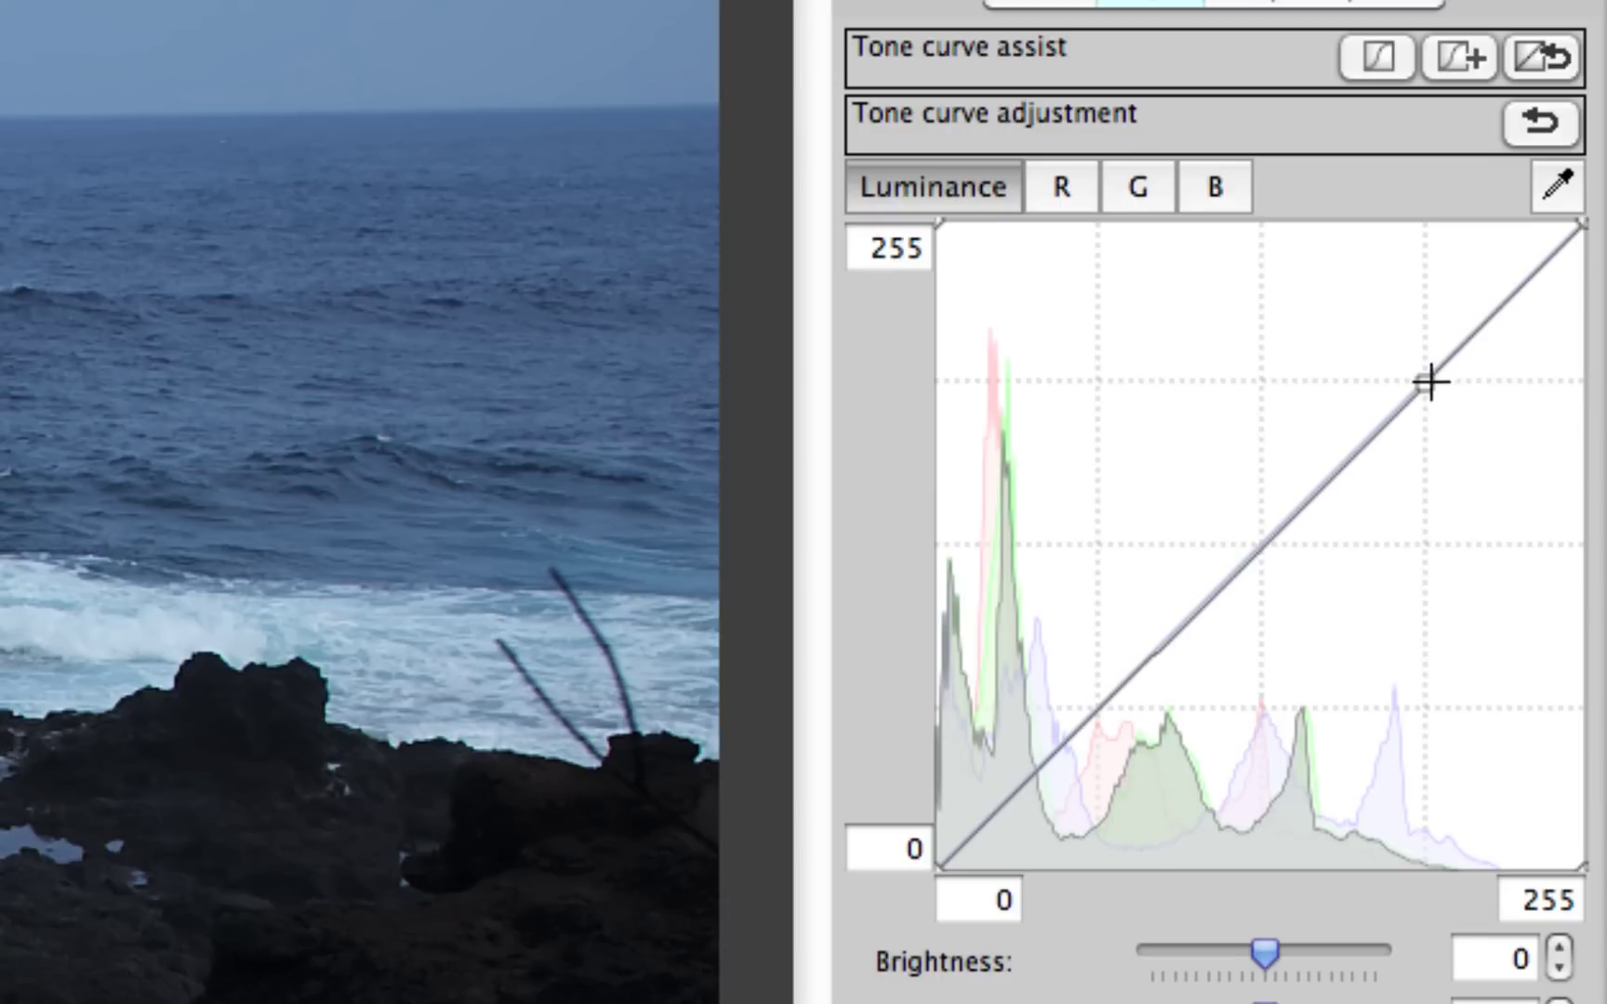
pyautogui.moveTo(1423, 380); pyautogui.dragTo(1382, 342)
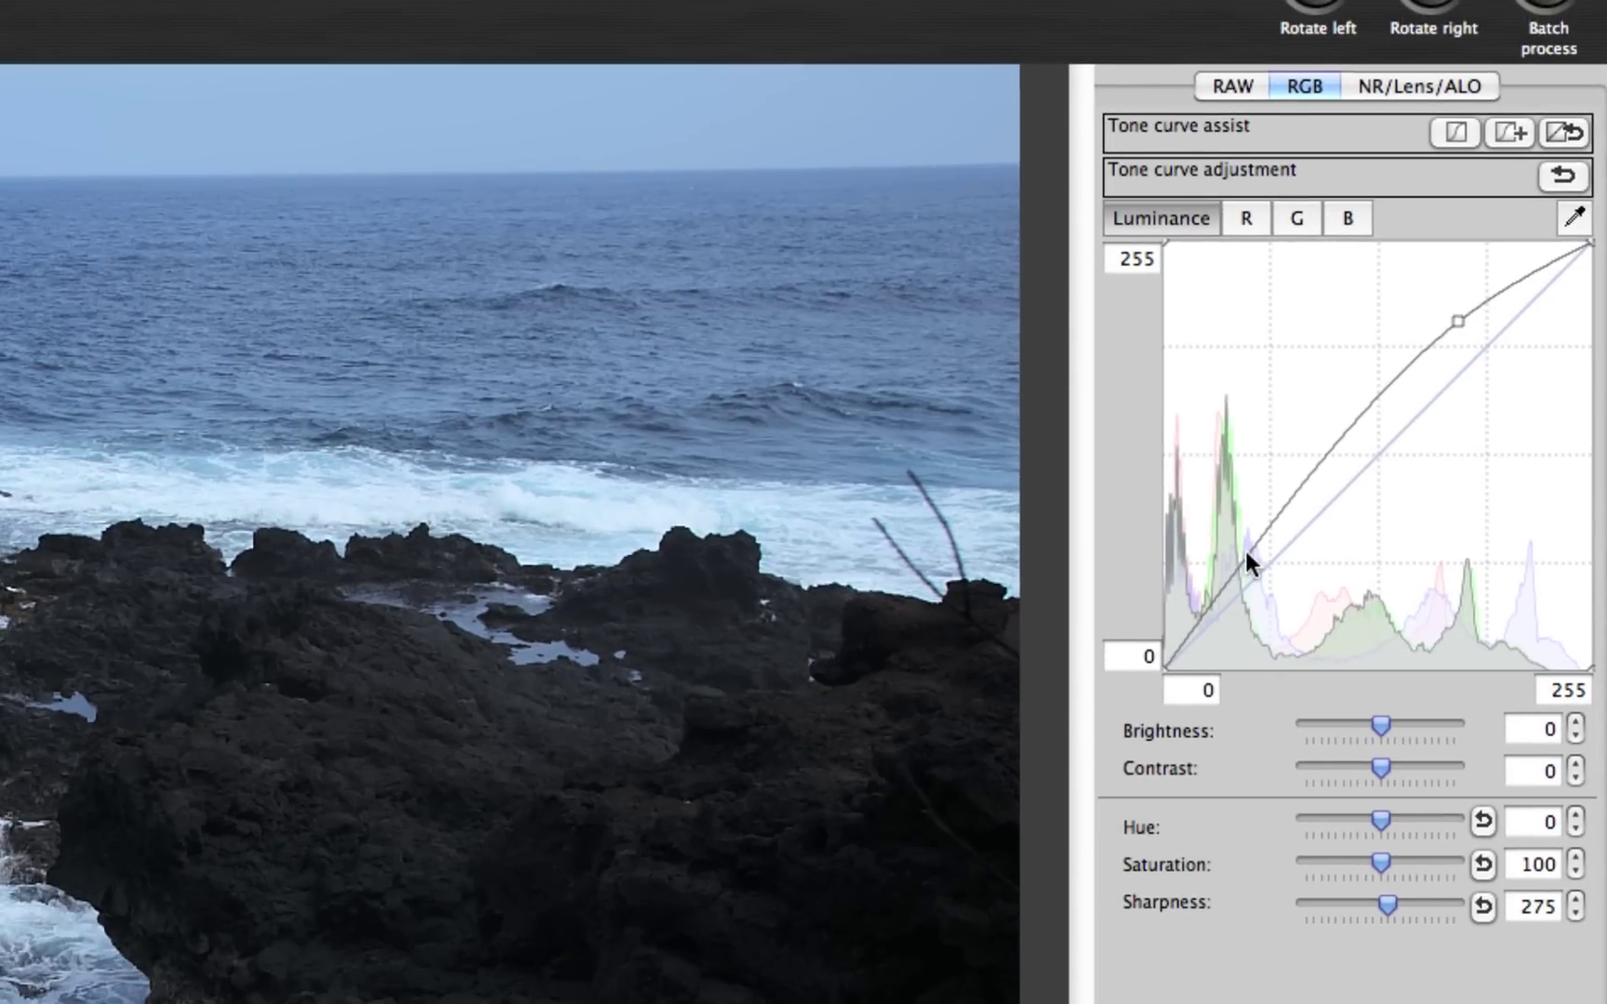
pyautogui.click(1061, 691)
pyautogui.moveTo(1247, 551); pyautogui.dragTo(1241, 533)
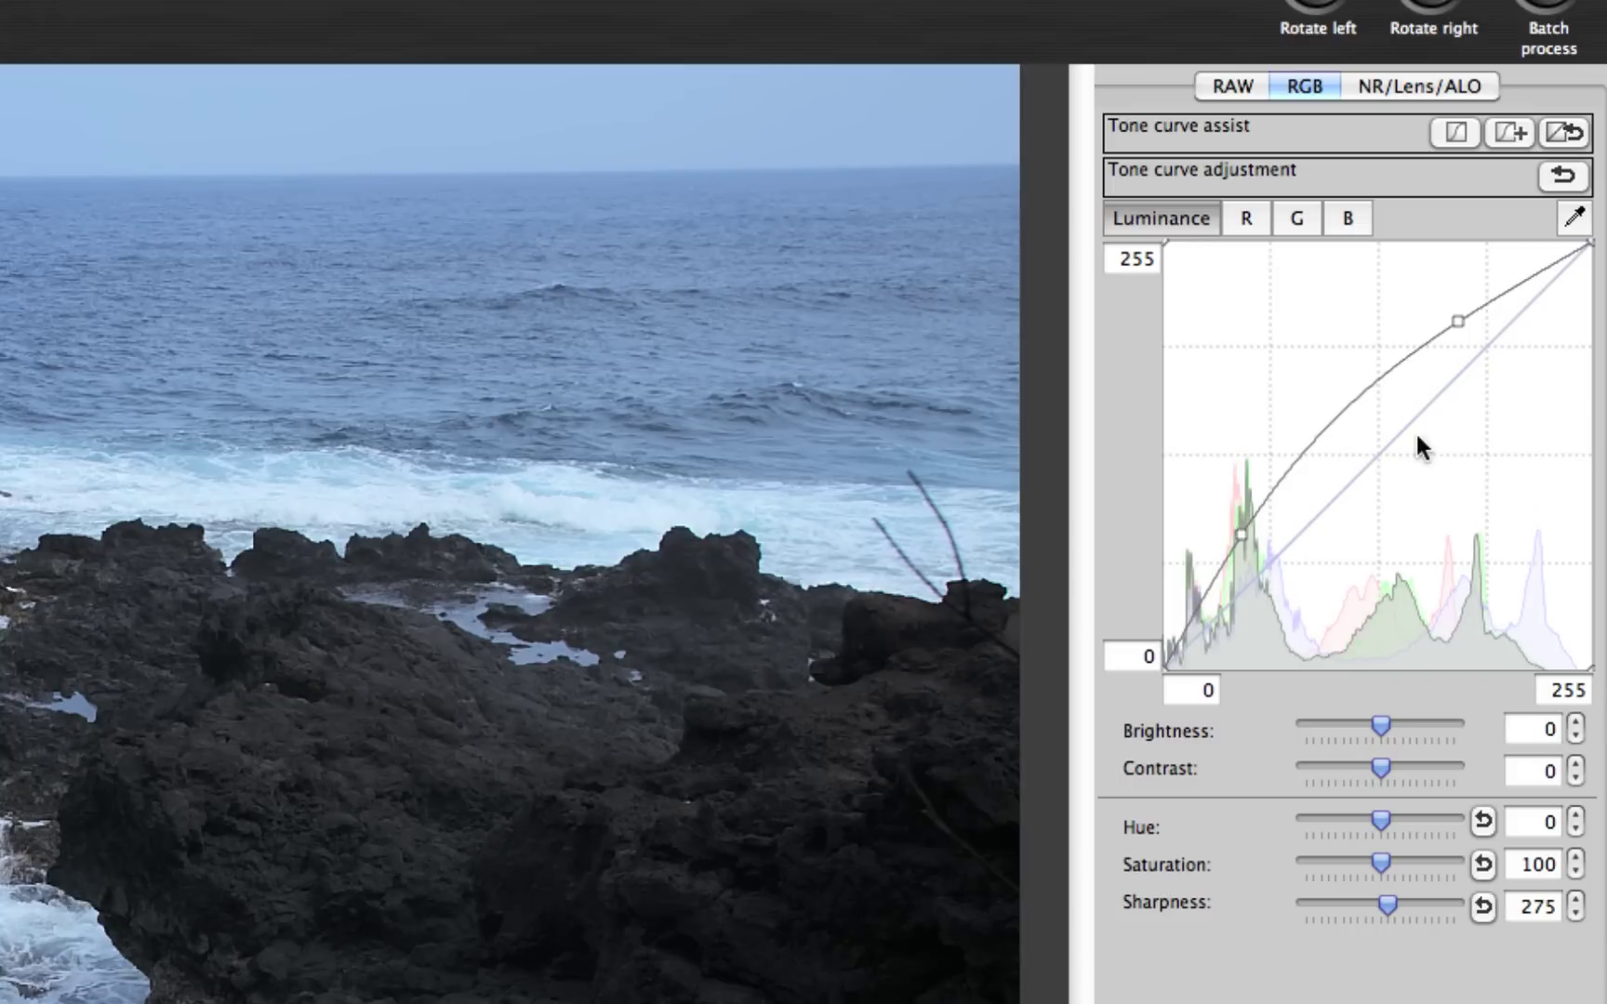
pyautogui.click(1585, 229)
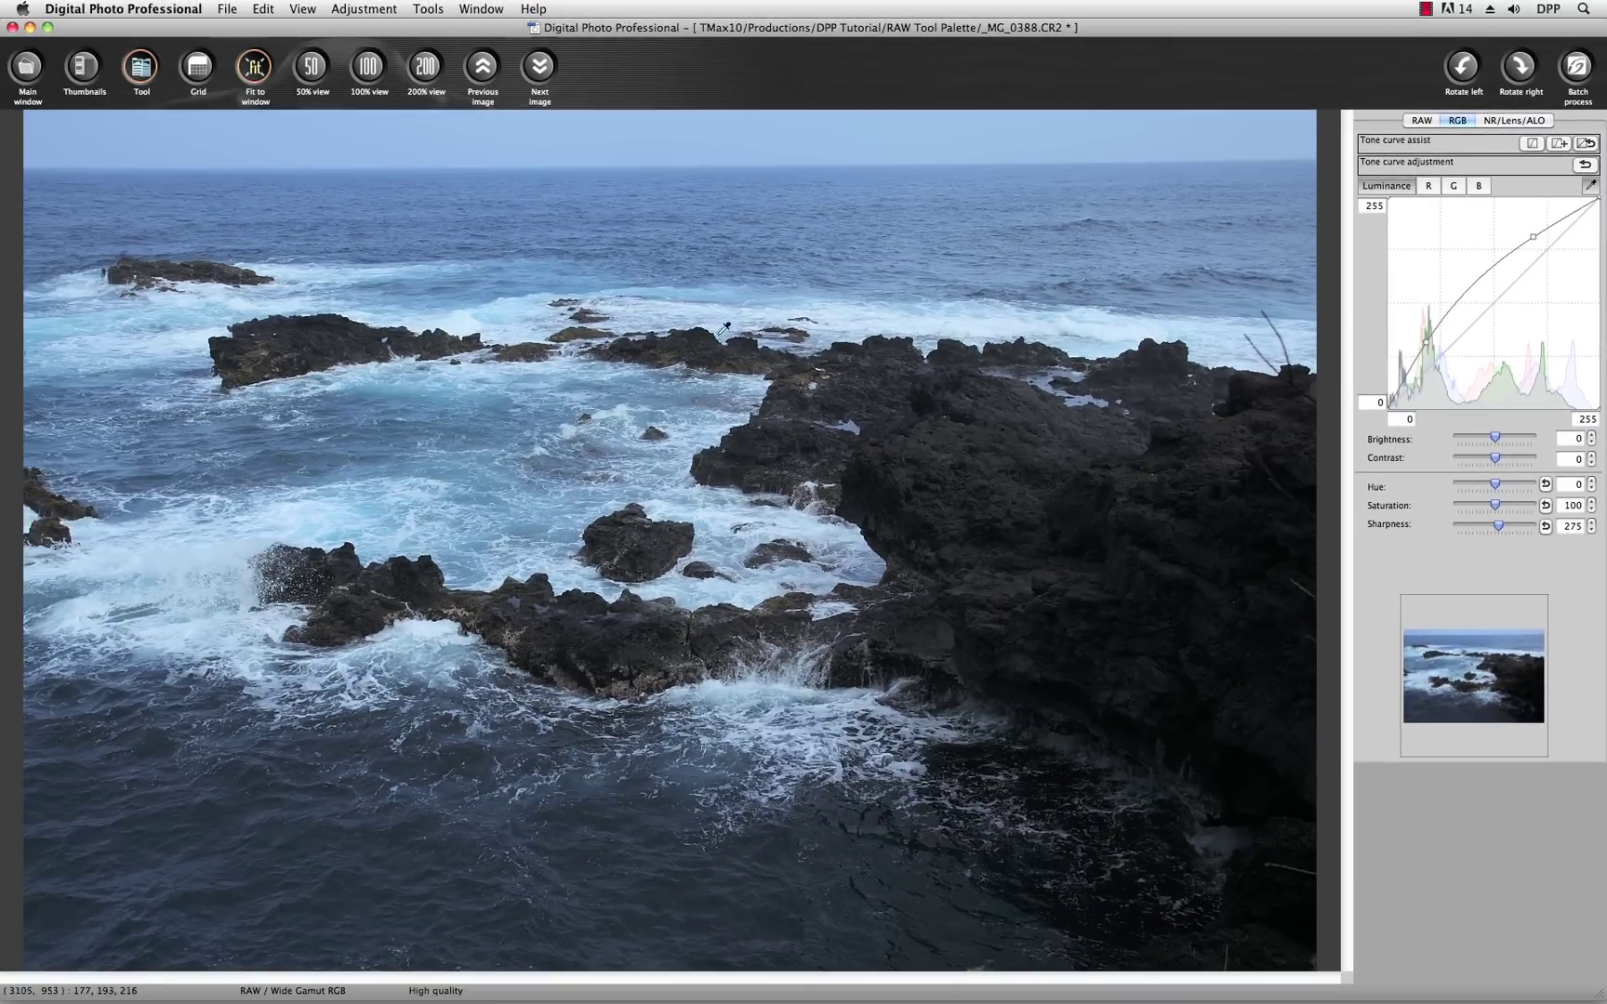
# Sample the white surf as a neutral gray point to remove the colour cast
pyautogui.click(287, 513)
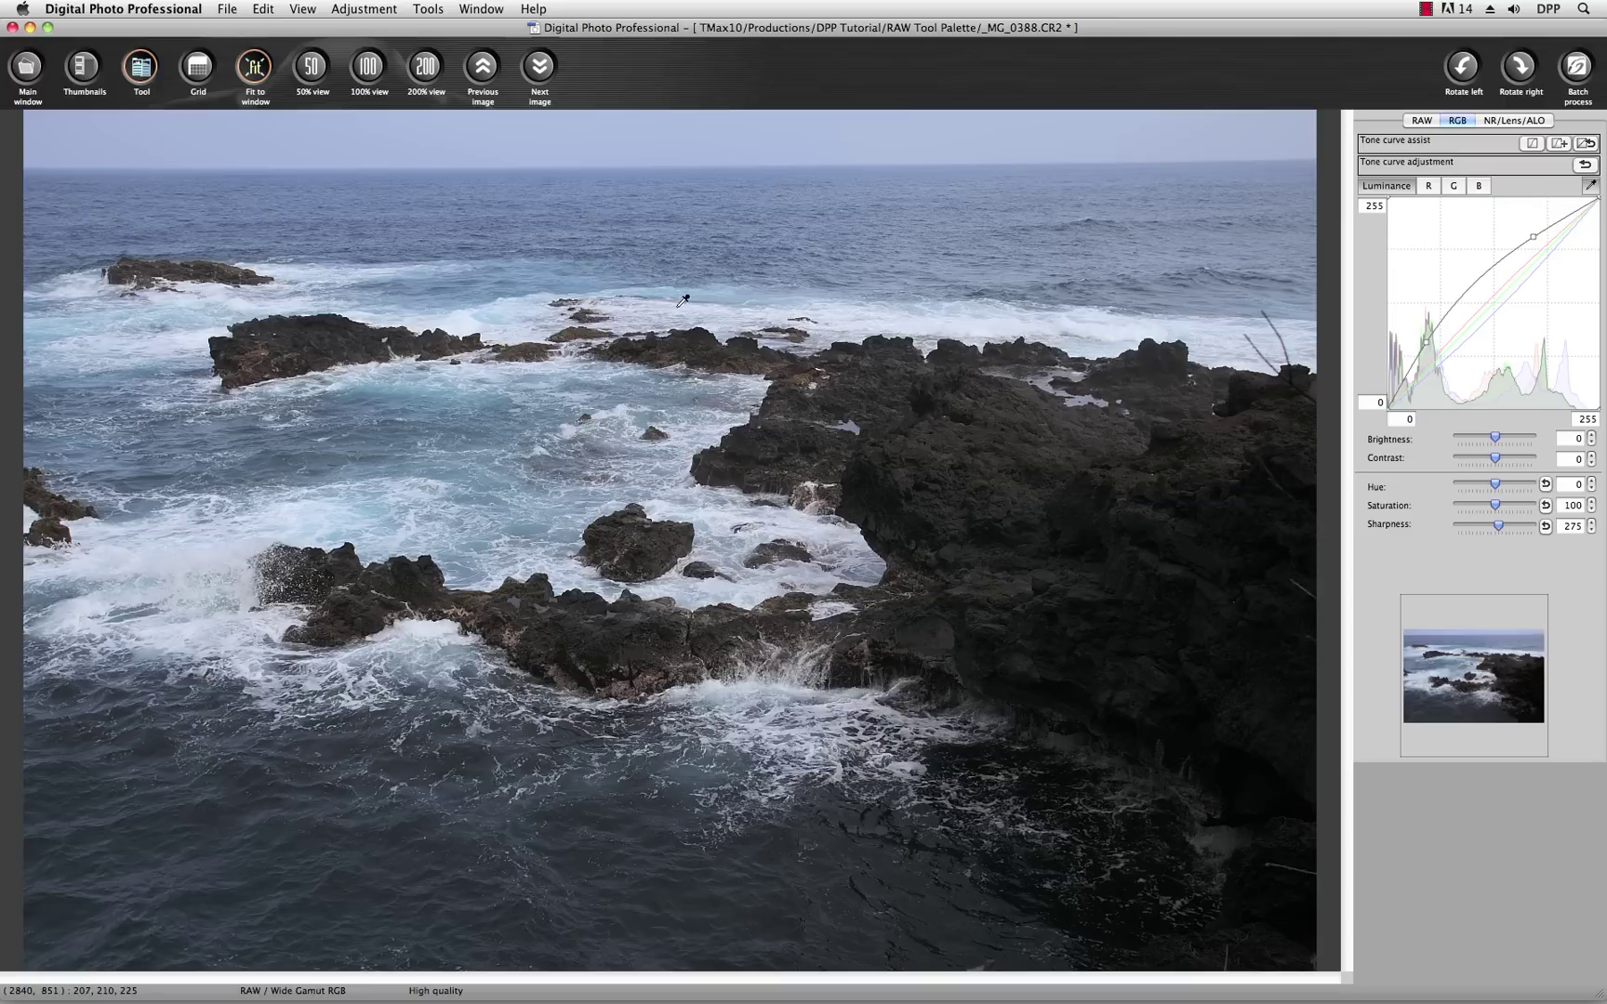
pyautogui.click(468, 321)
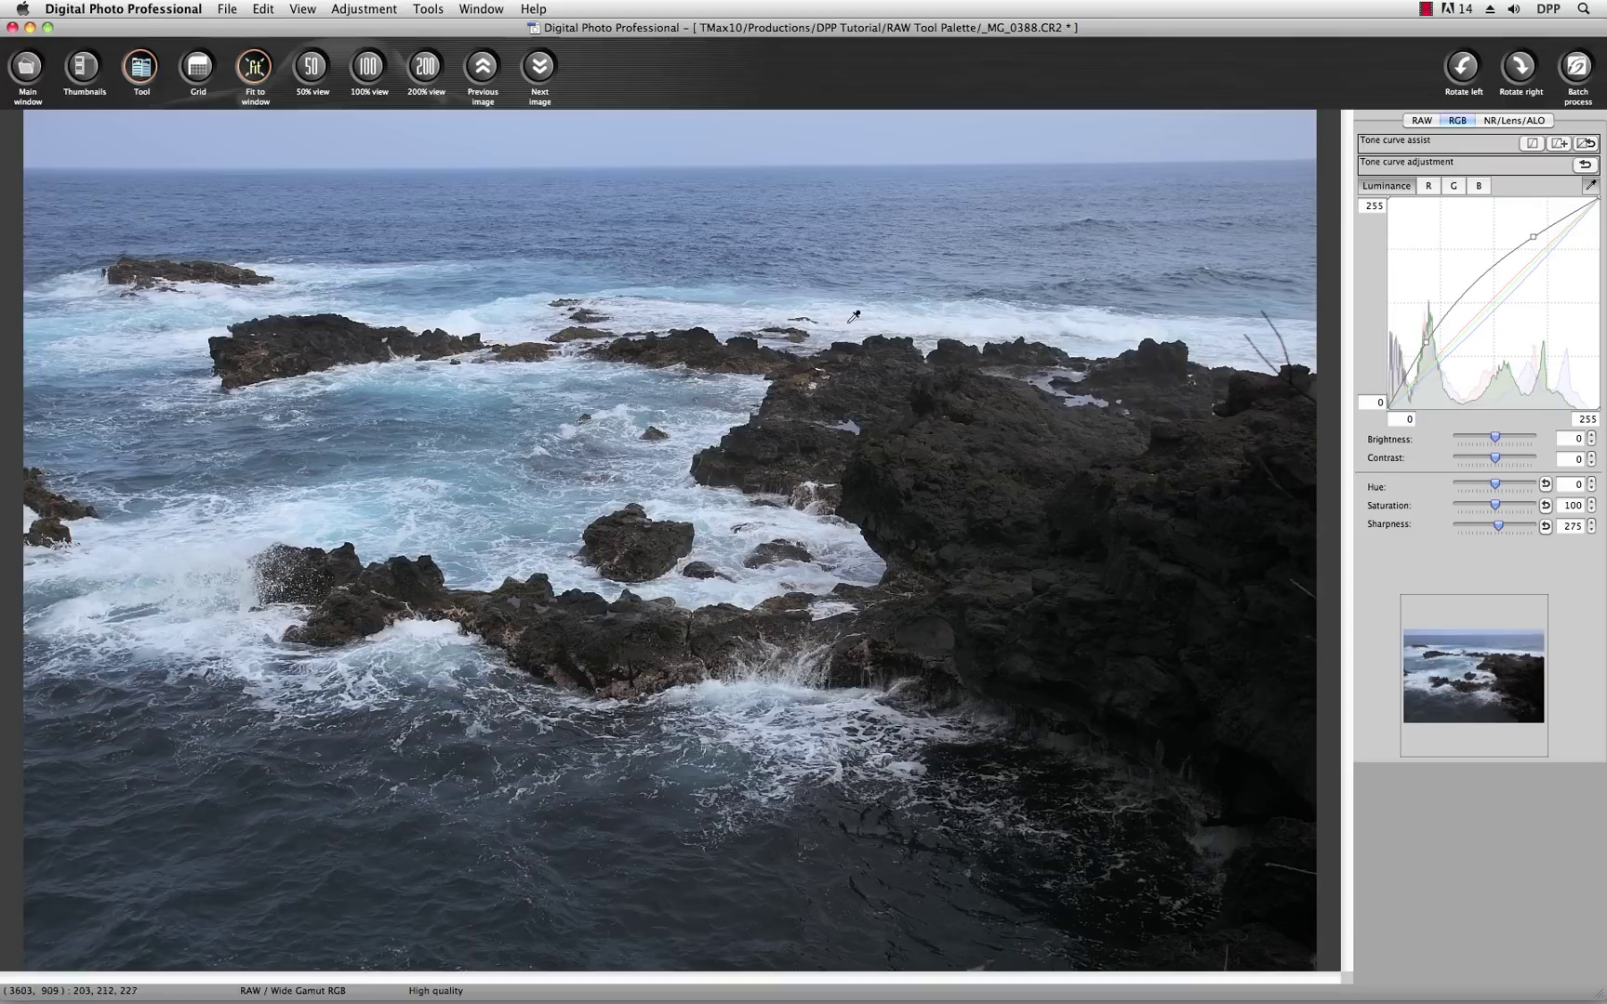
pyautogui.click(1079, 323)
pyautogui.click(1591, 192)
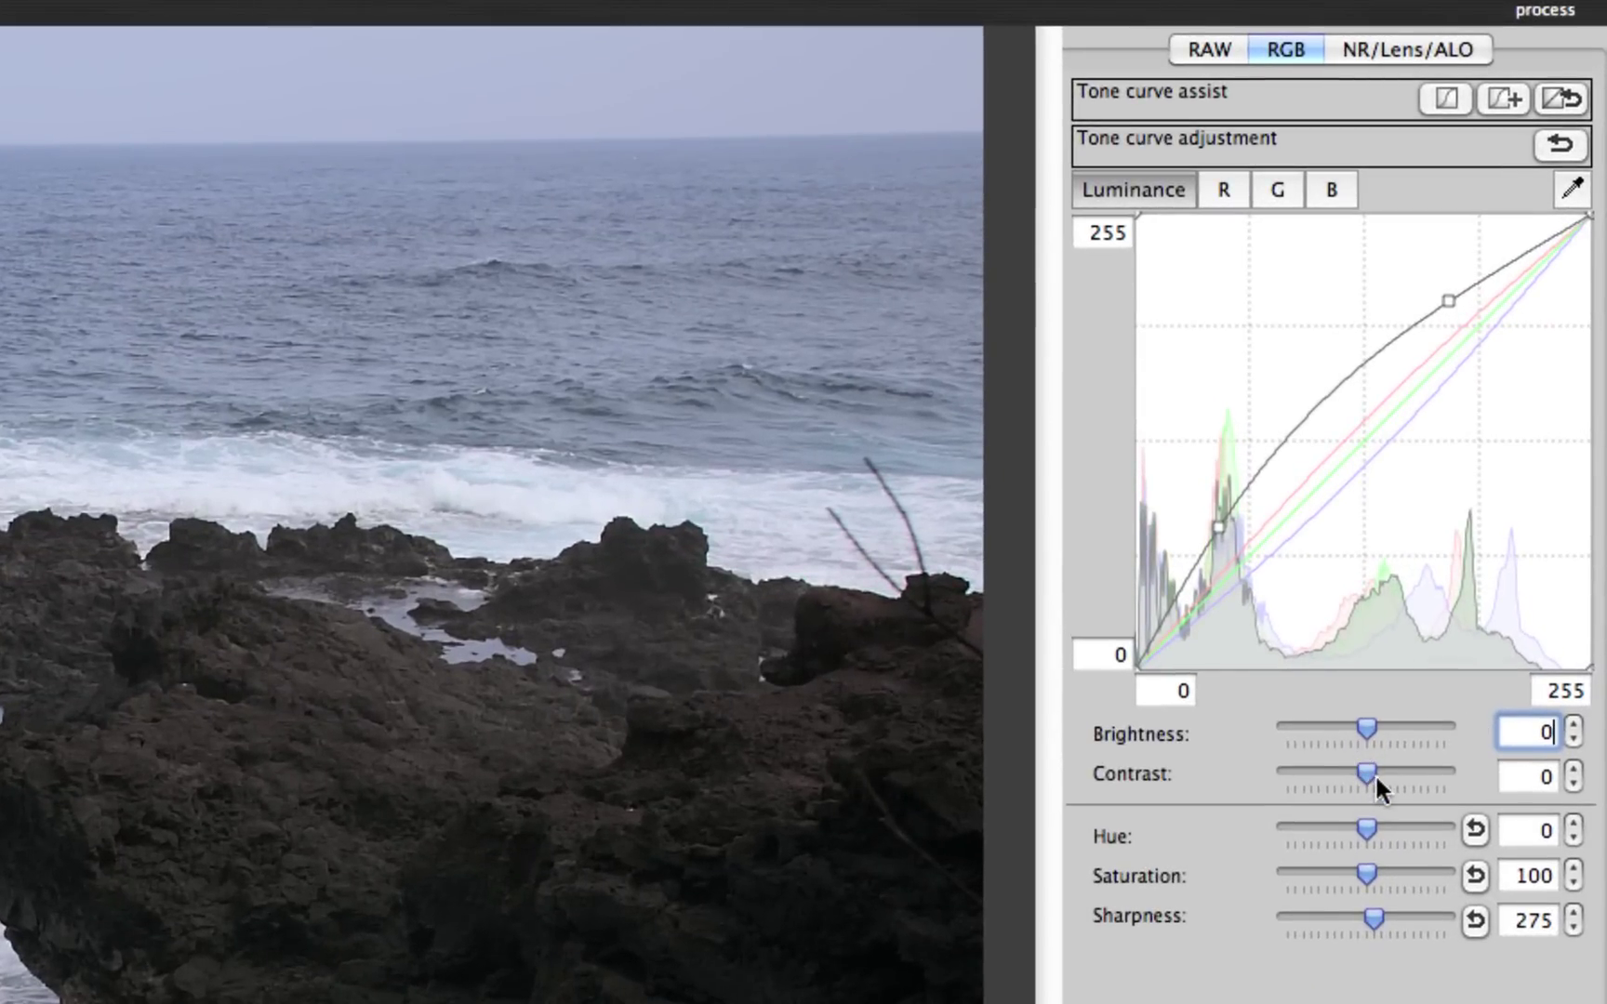
# Raise Brightness to 2 and set Contrast to 2 via its field and stepper
pyautogui.click(1572, 726)
pyautogui.click(1572, 725)
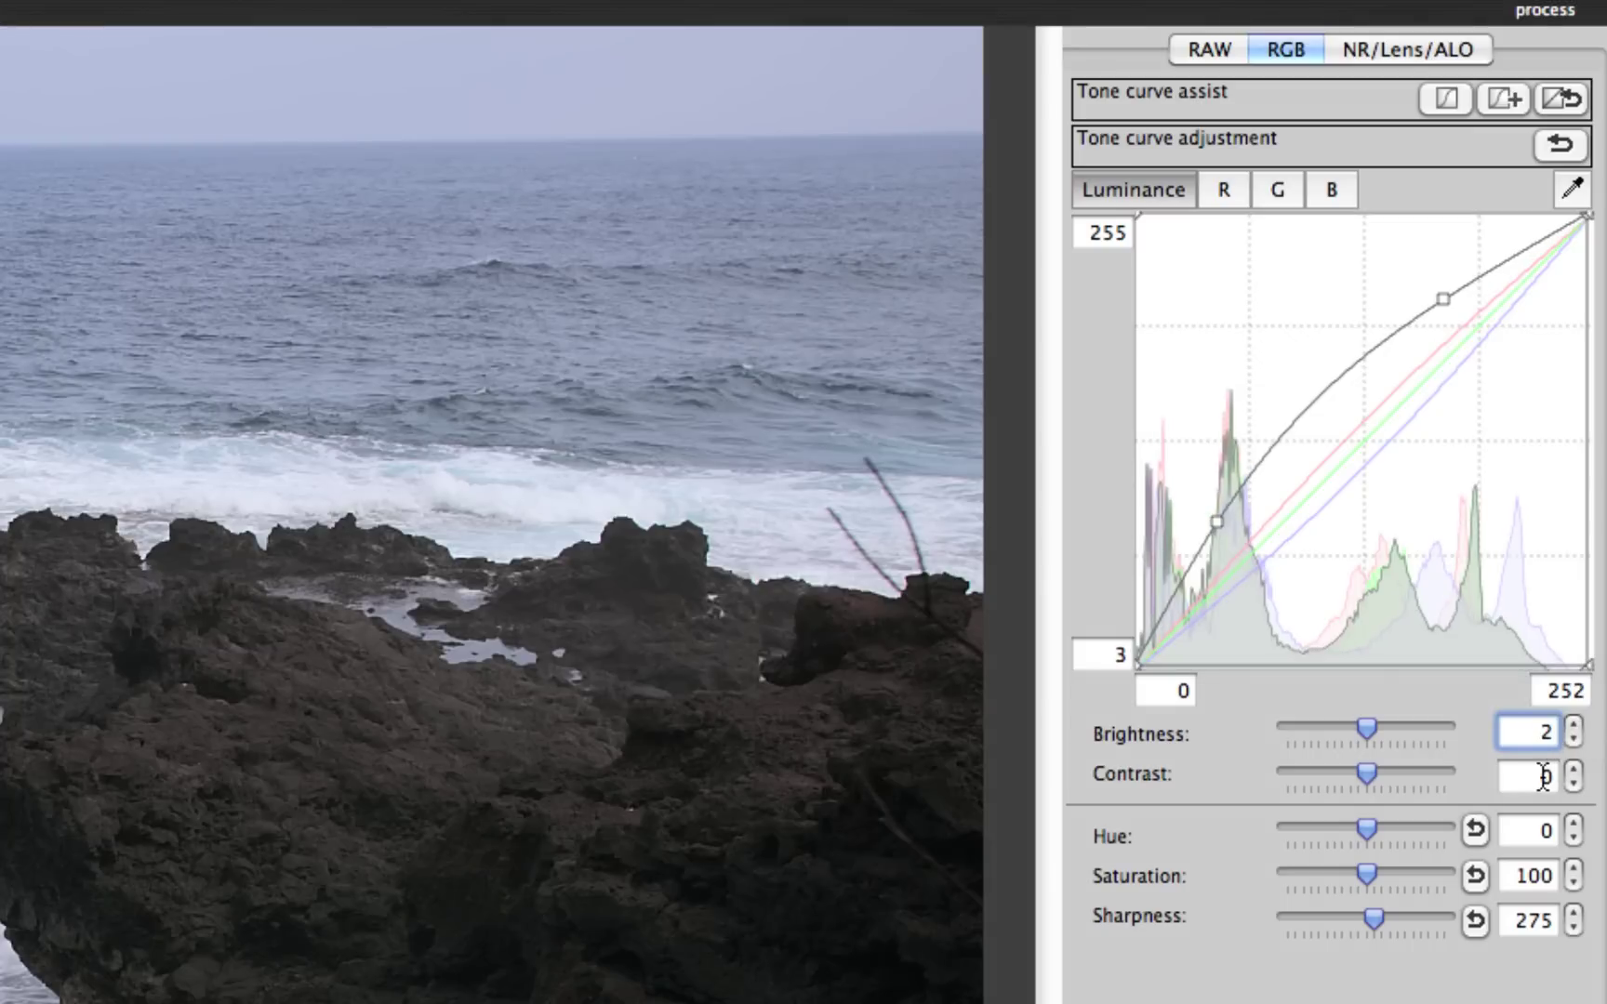
pyautogui.click(1542, 773)
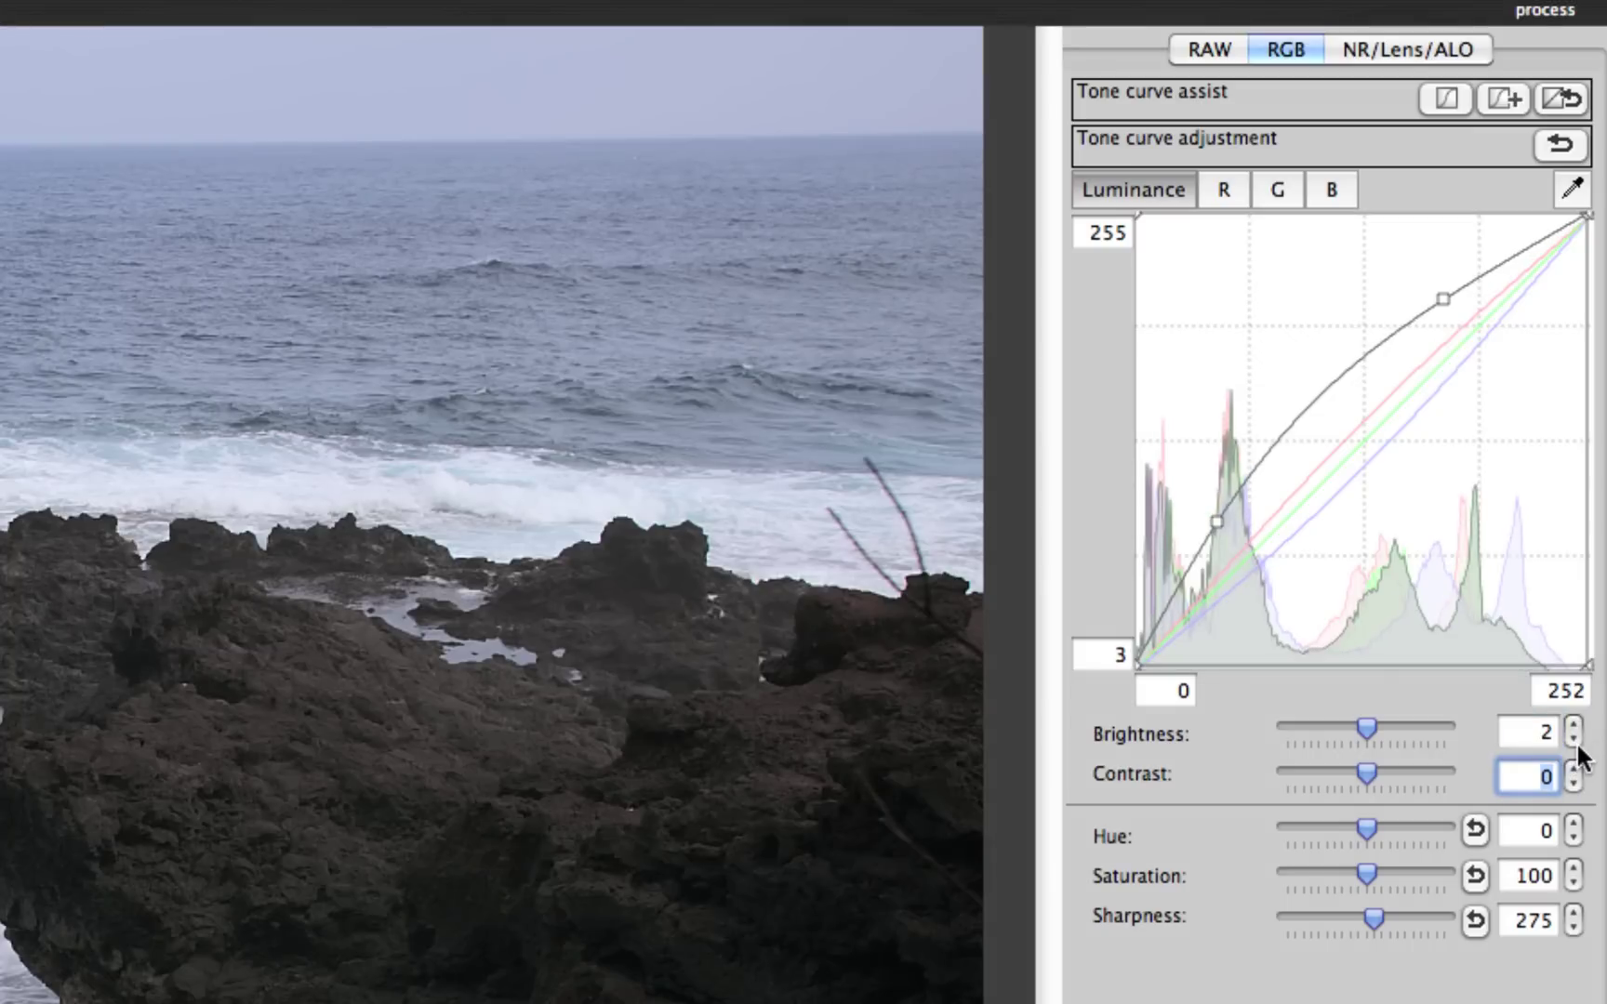
pyautogui.write('5')
pyautogui.press('Tab')
pyautogui.click(1572, 785)
pyautogui.click(1572, 786)
pyautogui.click(1572, 785)
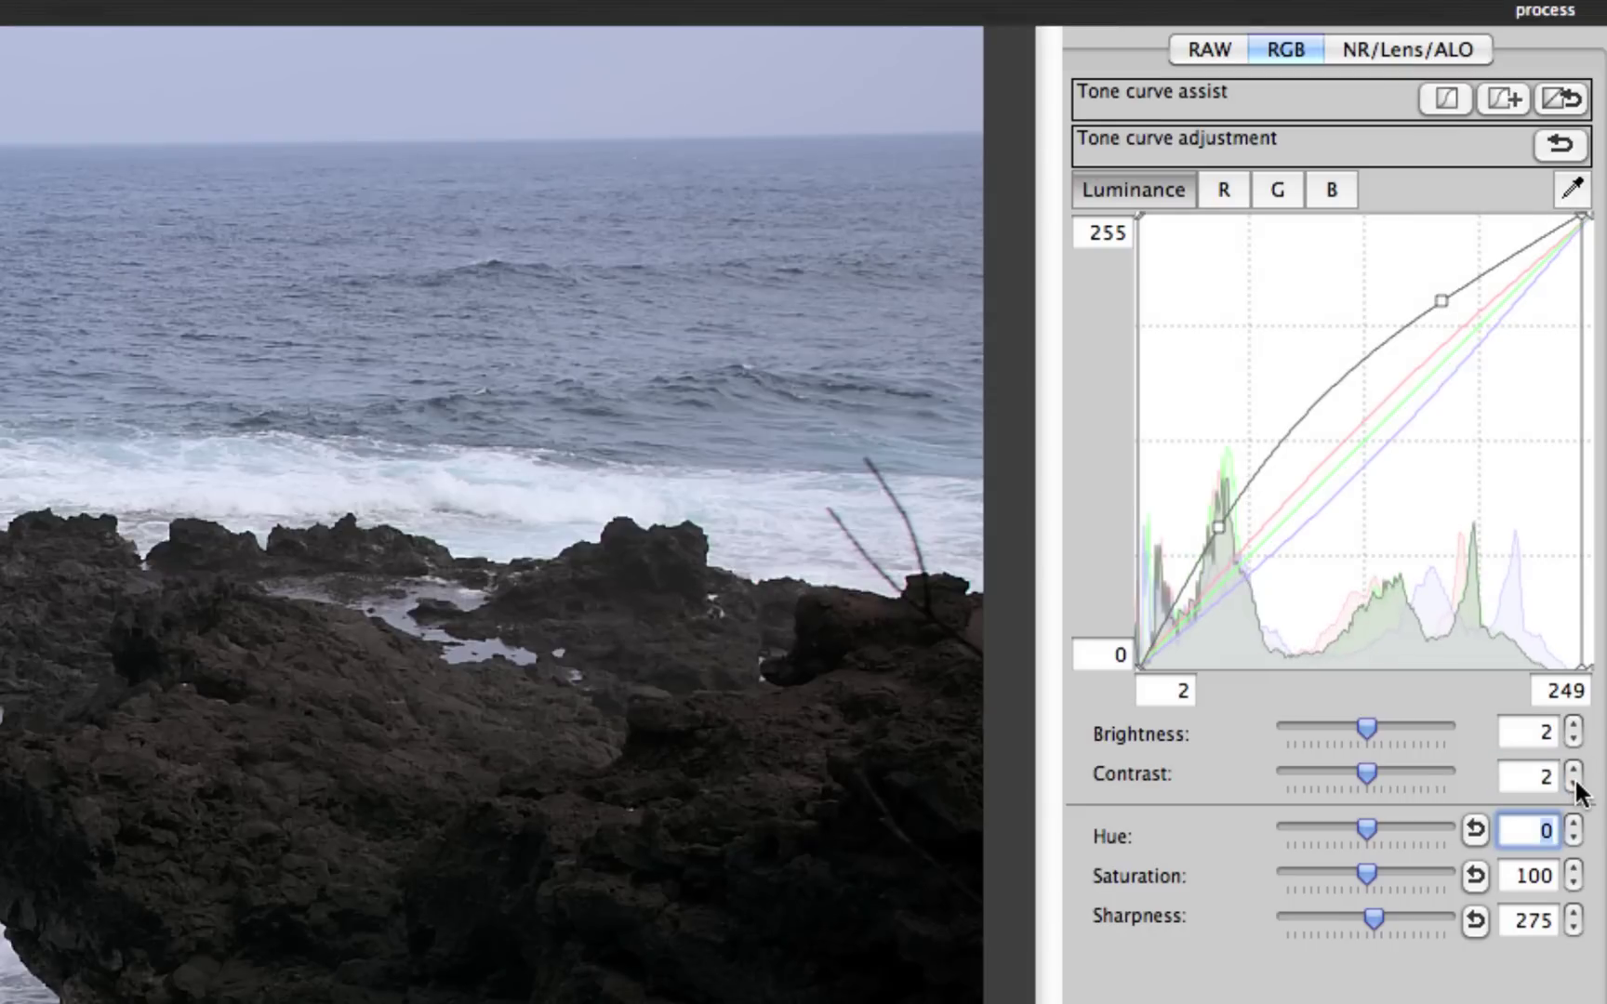
# Bring Brightness up to 8, then preview a Hue shift and move it back toward 0
pyautogui.click(1573, 725)
pyautogui.click(1573, 725)
pyautogui.click(1574, 725)
pyautogui.click(1573, 725)
pyautogui.click(1573, 725)
pyautogui.click(1573, 725)
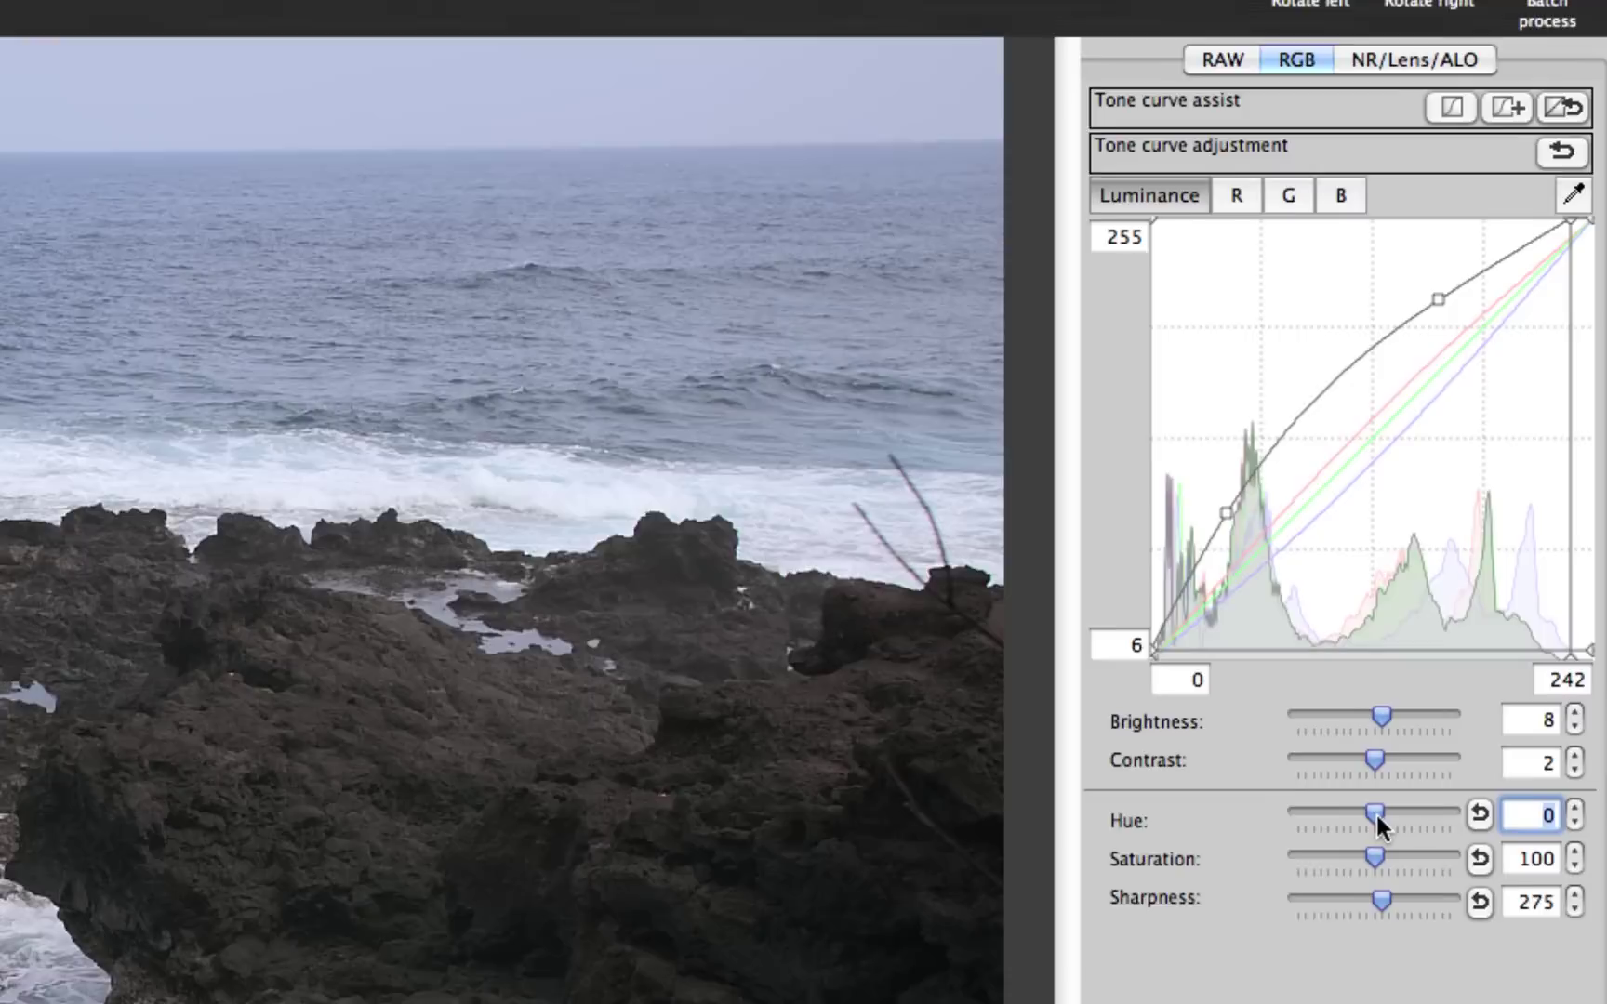
pyautogui.moveTo(1376, 815); pyautogui.dragTo(1321, 819)
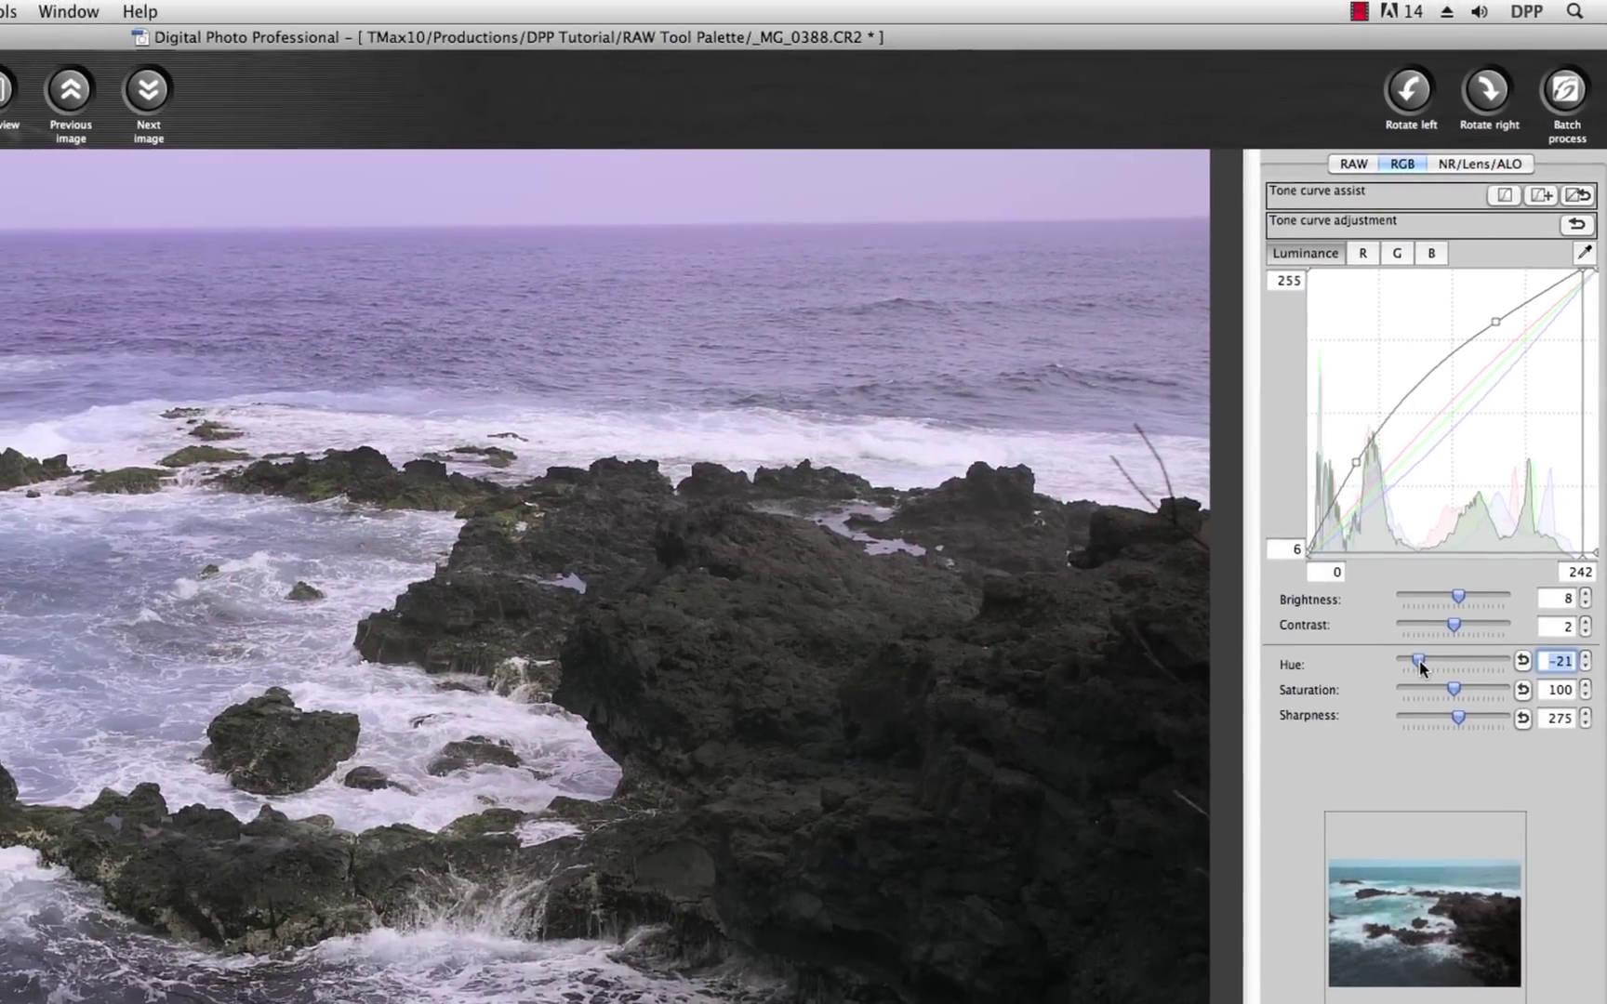
pyautogui.moveTo(1420, 667); pyautogui.dragTo(1499, 688)
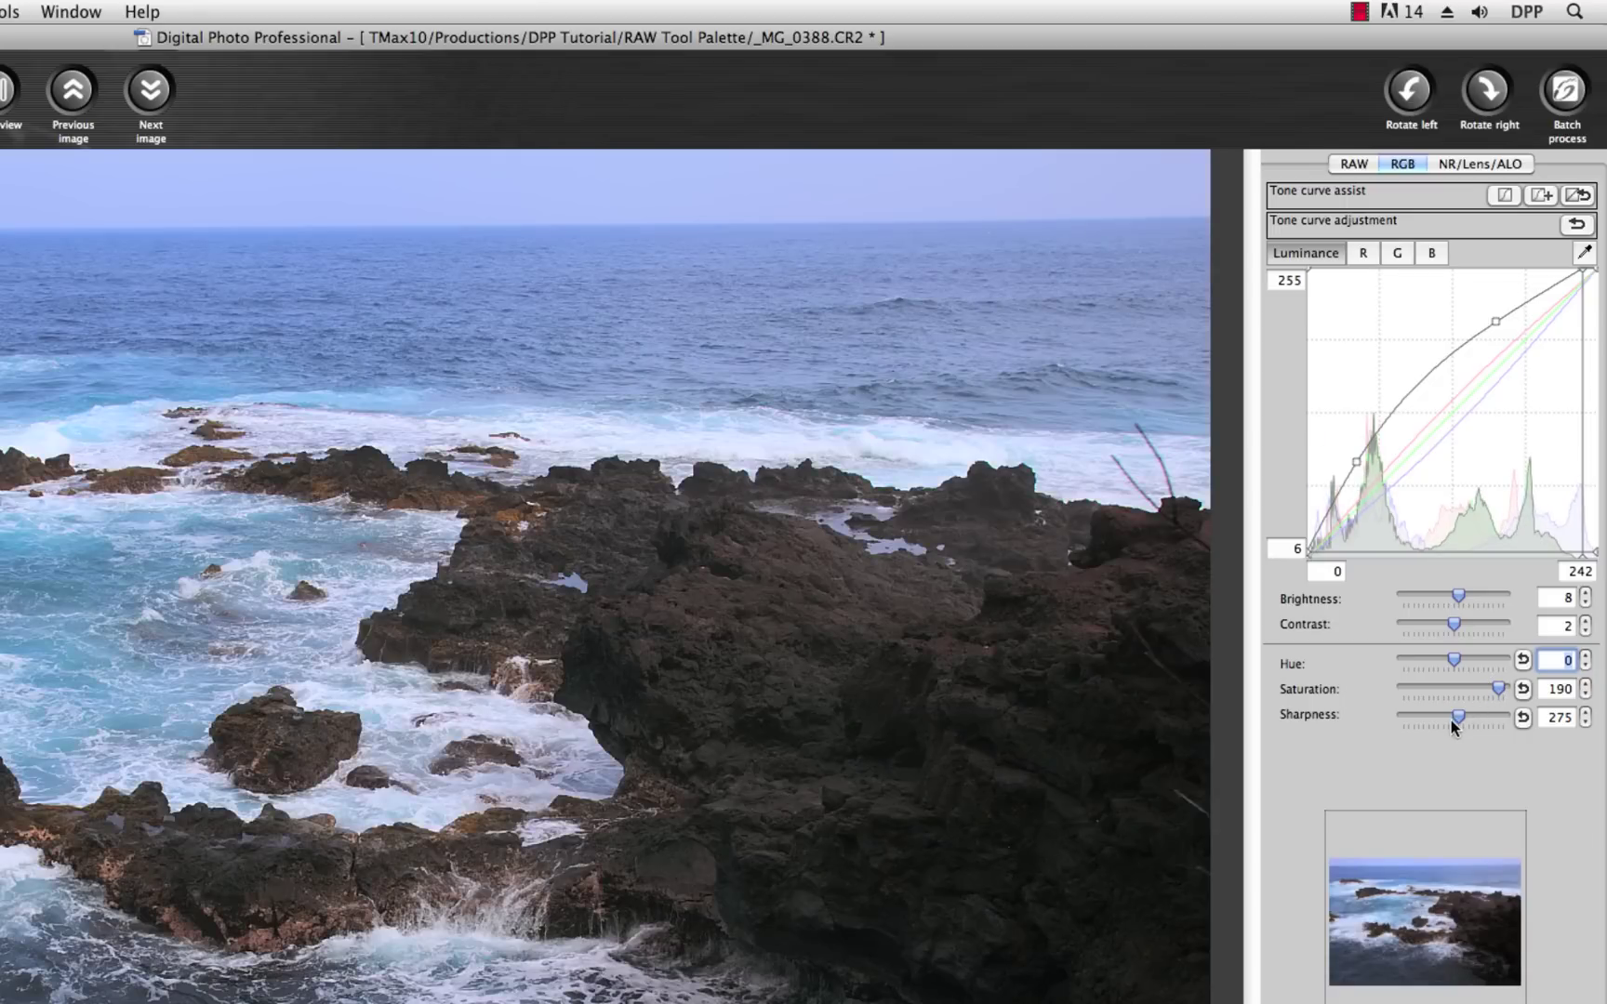
# Raise Sharpness to 375 and reset Hue to its default of 0
pyautogui.moveTo(1456, 714)
pyautogui.mouseDown()
pyautogui.moveTo(1481, 714)
pyautogui.moveTo(1439, 708)
pyautogui.moveTo(1488, 718)
pyautogui.mouseUp()
pyautogui.click(1524, 661)
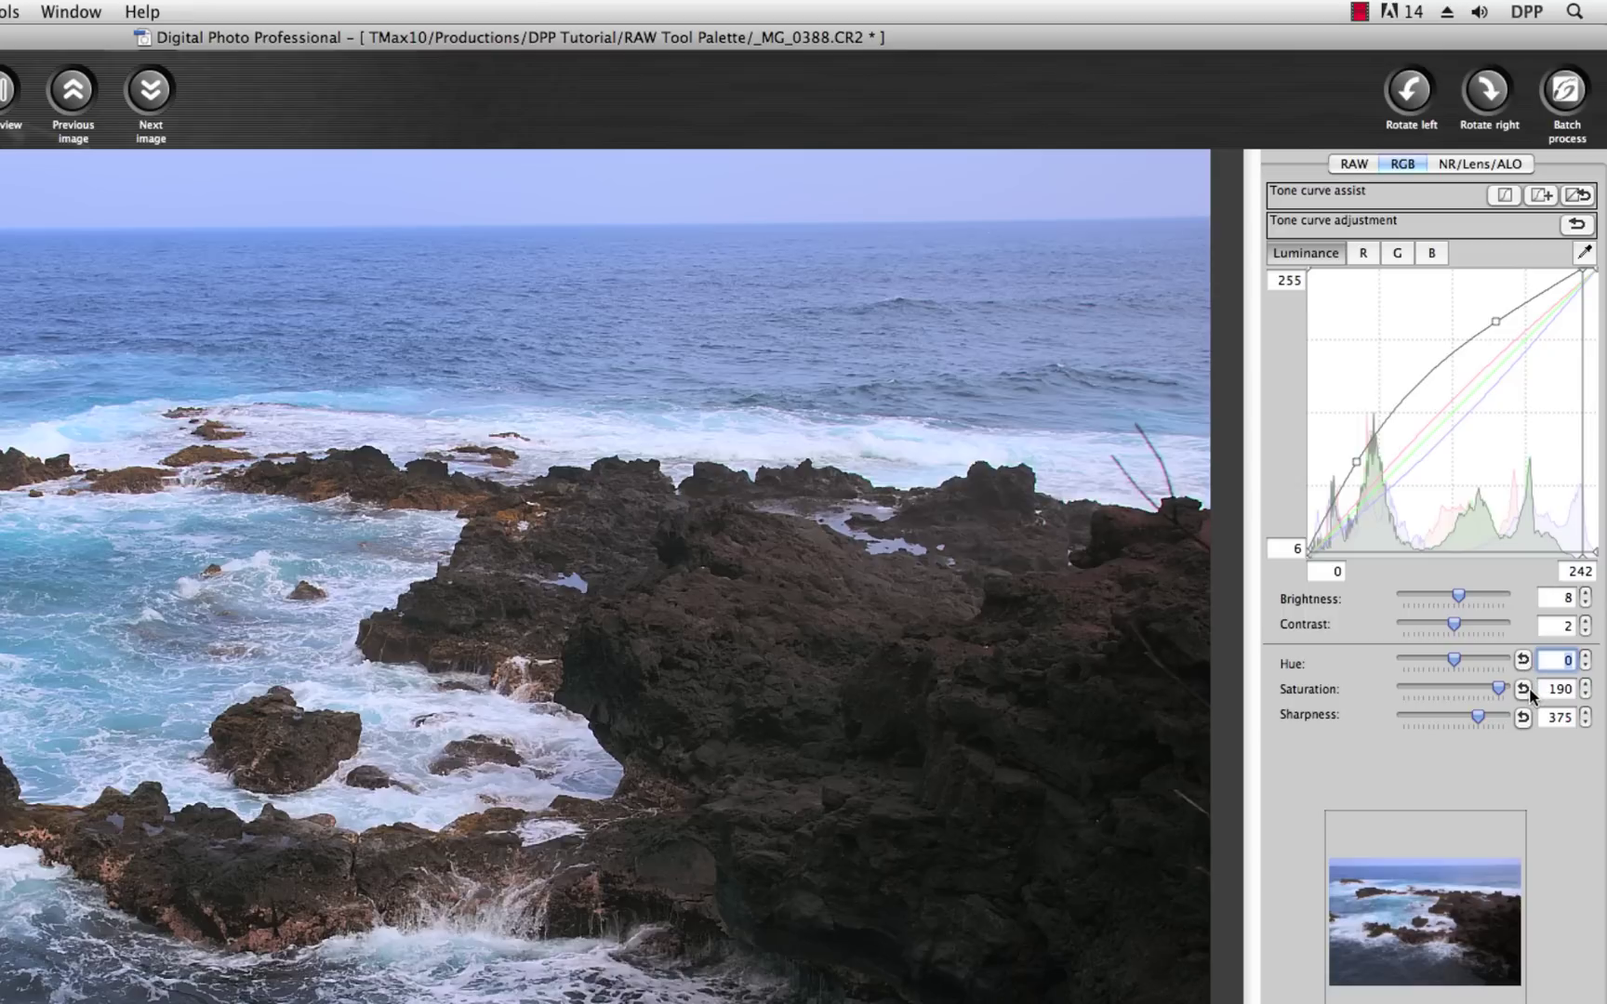